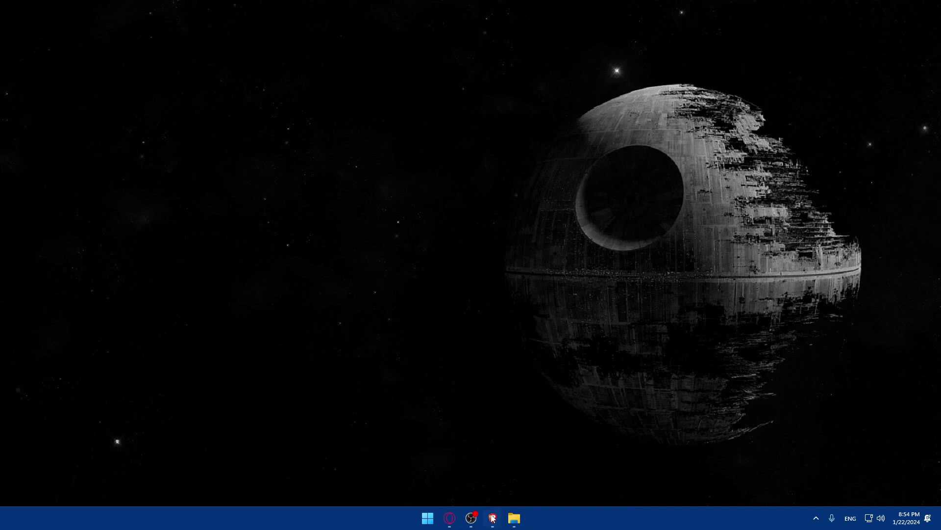
Step: Launch Brave and load wordpress.com
left_click(513, 516)
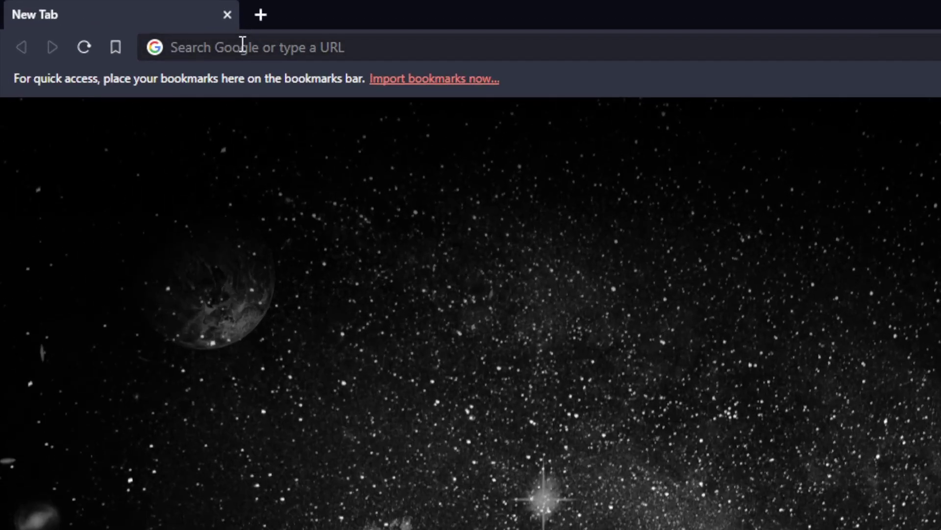
left_click(121, 22)
type("wor")
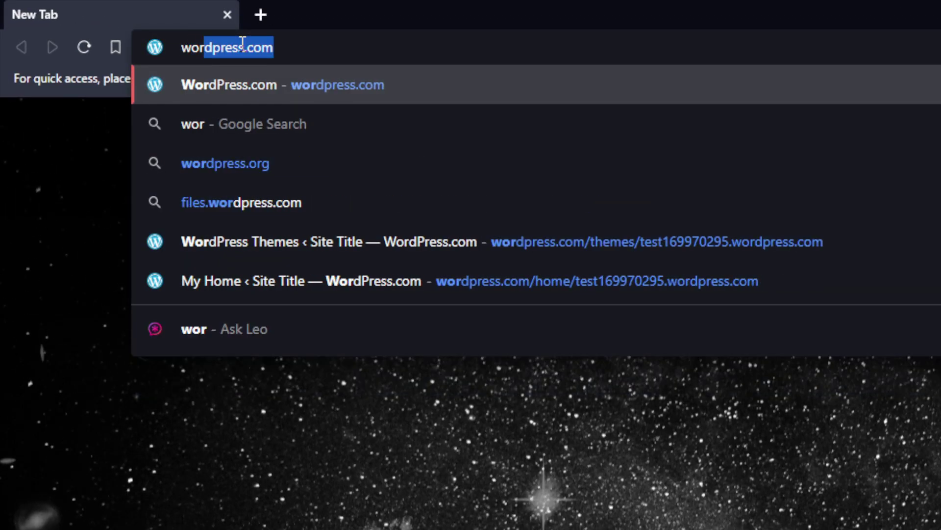
type("dpress")
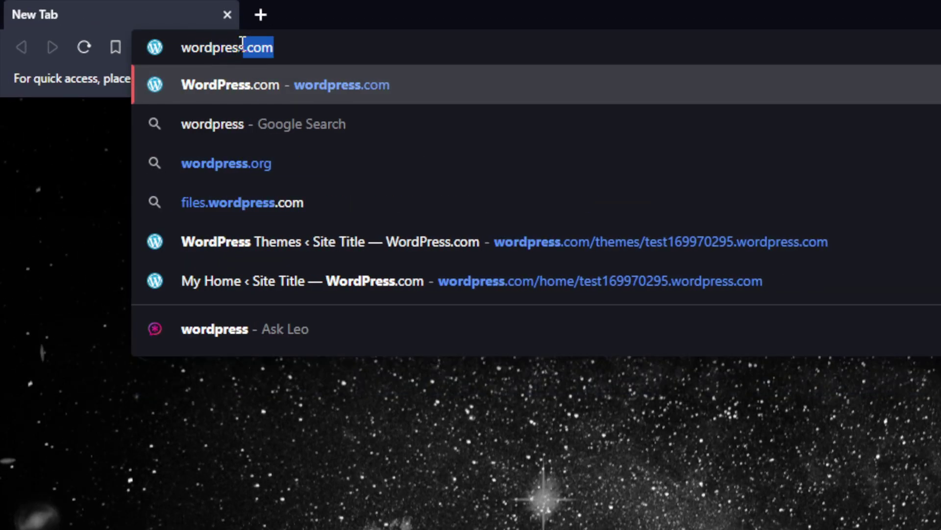
key("Return")
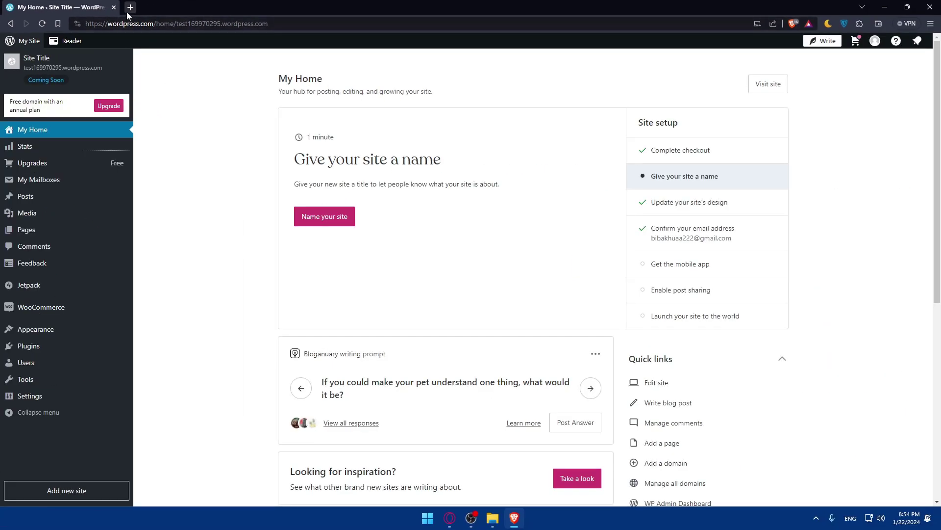
Step: Load localhost/wordpress/wp-admin in a new tab, then return to the WordPress.com My Home tab
left_click(127, 12)
type("loca")
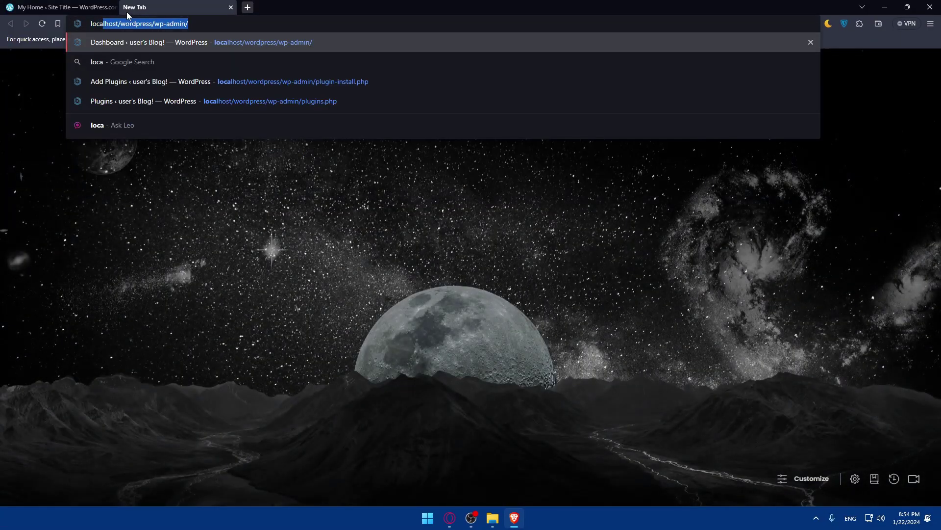
key("Return")
left_click(79, 7)
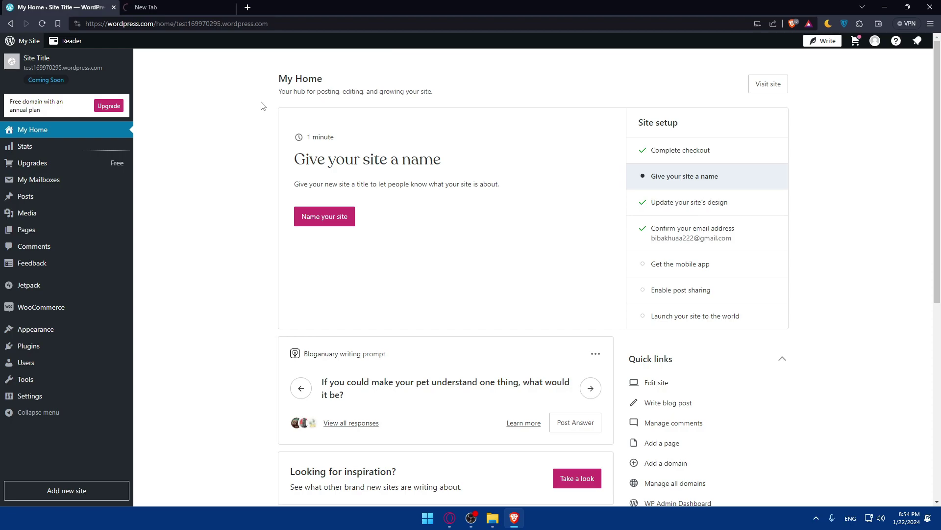
Step: Load wordpress.com in a new private browsing window
key("ctrl+shift+n")
type("w")
key("Return")
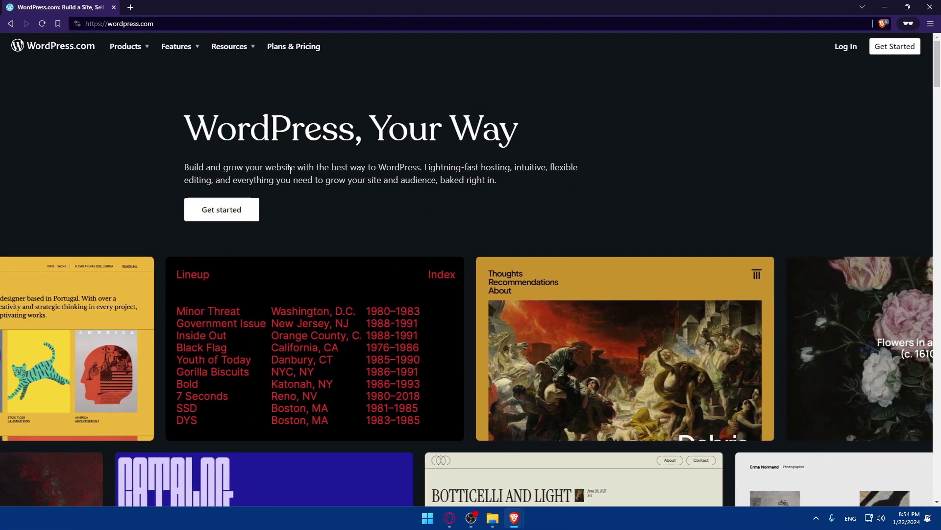
Step: Scroll the wordpress.com homepage past the plans to the footer, then close the private window
scroll(399, 143, "down", 15)
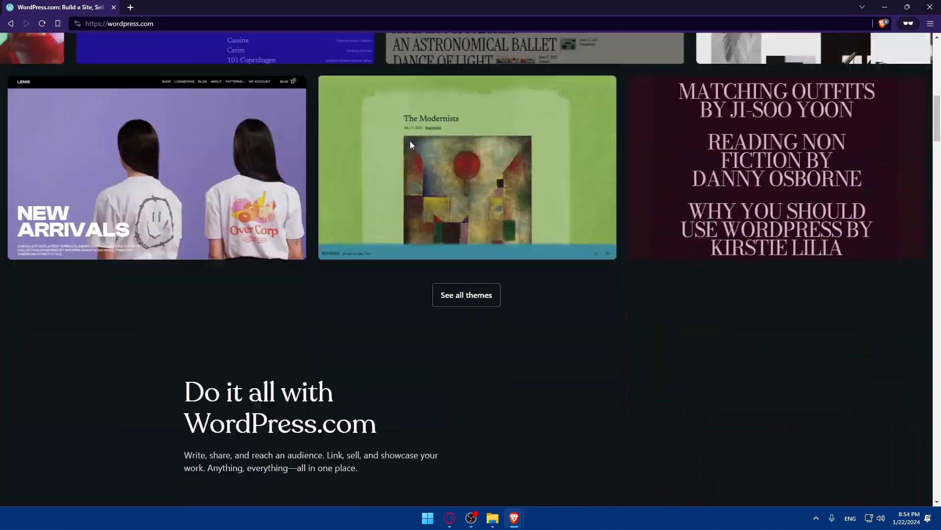
scroll(410, 133, "down", 15)
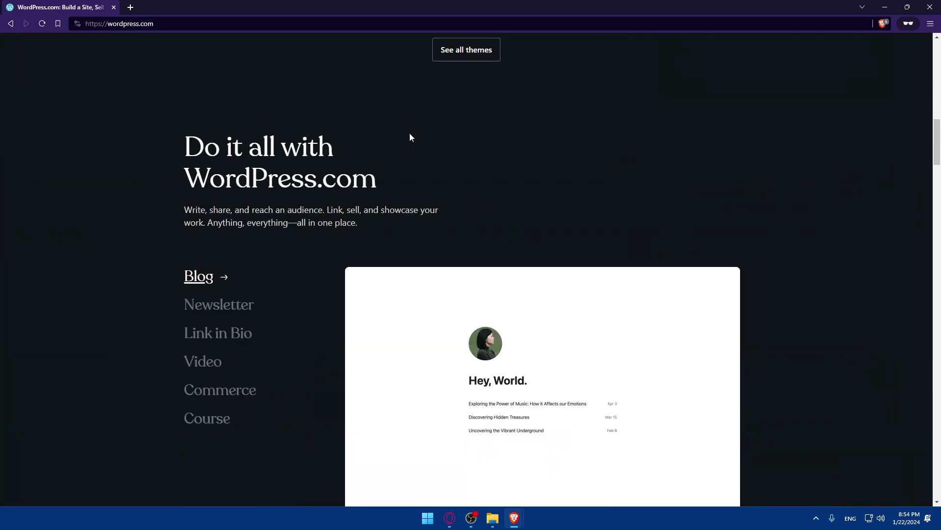
scroll(405, 129, "down", 12)
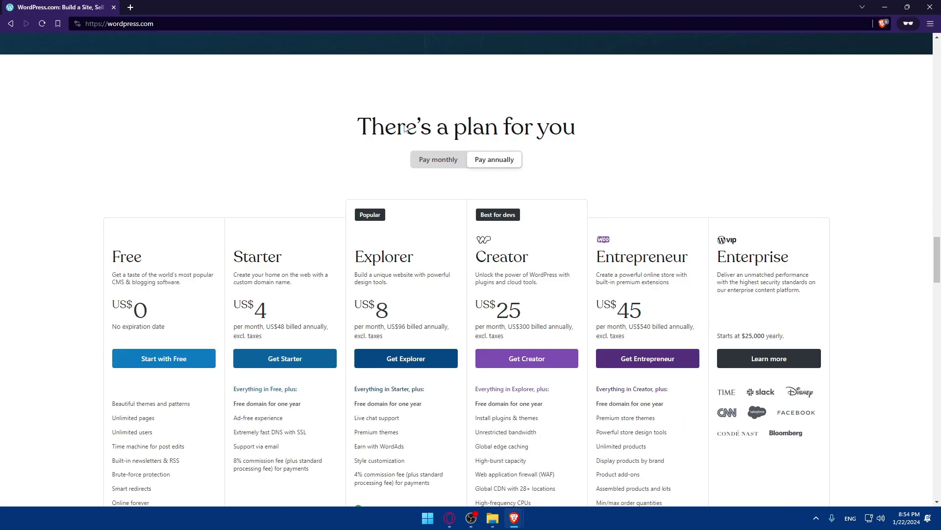
scroll(241, 247, "down", 3)
scroll(539, 250, "down", 2)
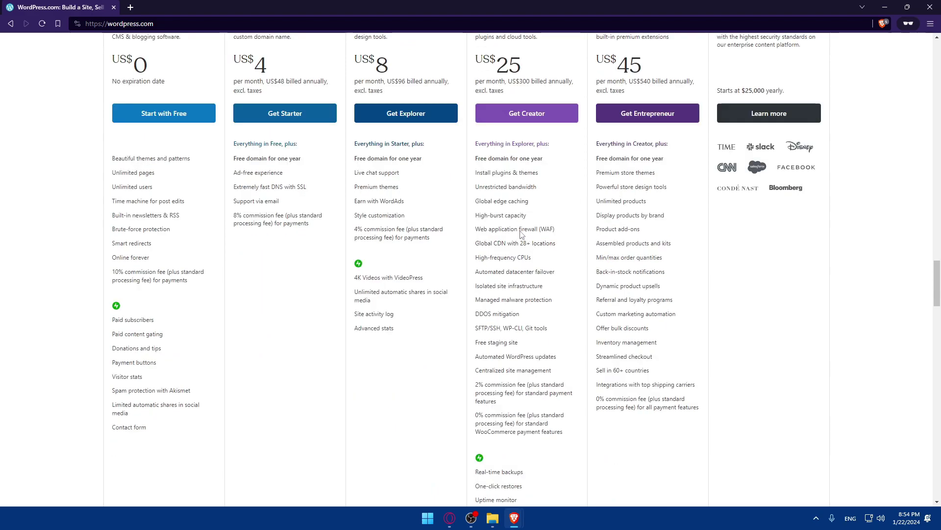
scroll(516, 228, "down", 3)
scroll(515, 225, "down", 18)
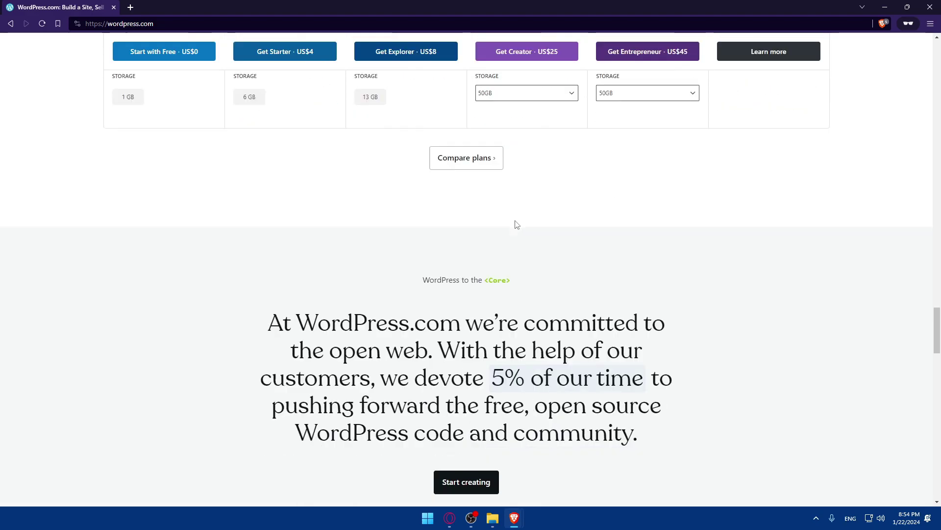
scroll(297, 182, "down", 12)
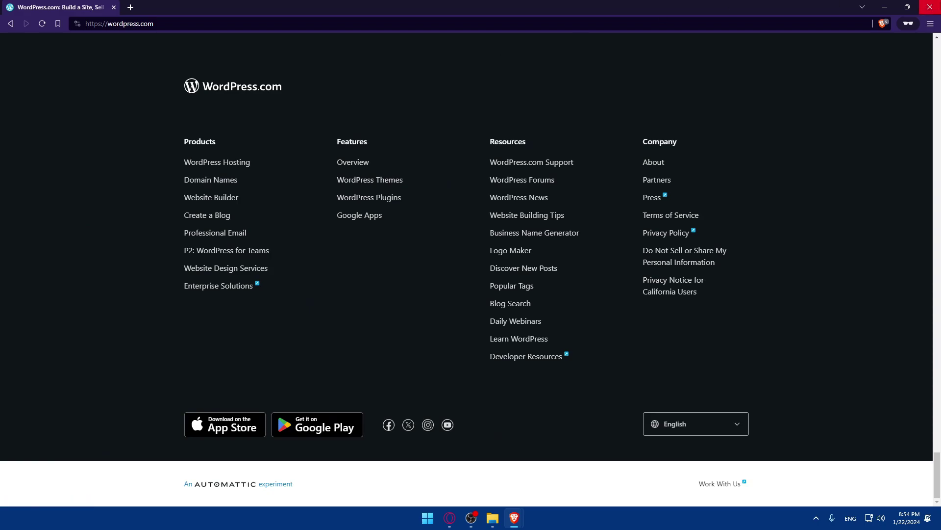
left_click(930, 7)
Step: From the localhost Dashboard, go to Pages > All Pages and add a new page
left_click(176, 7)
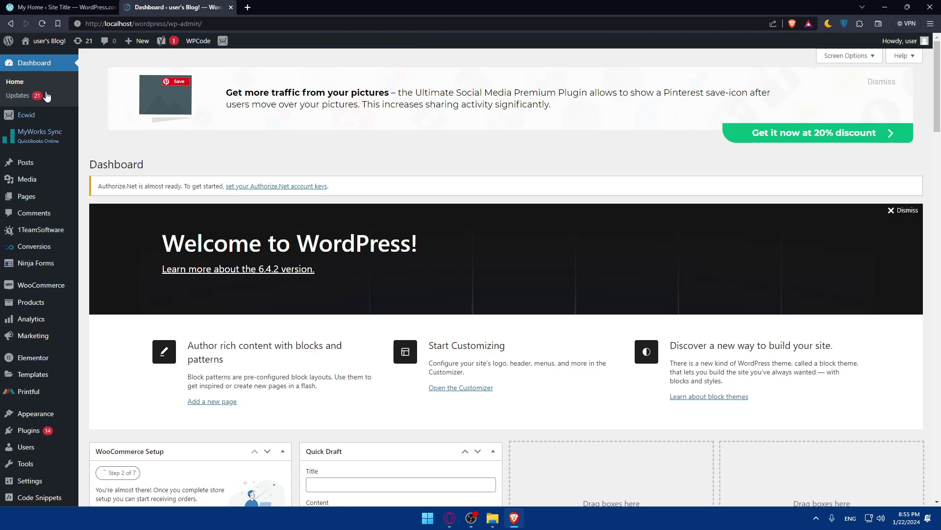
mouse_move(27, 196)
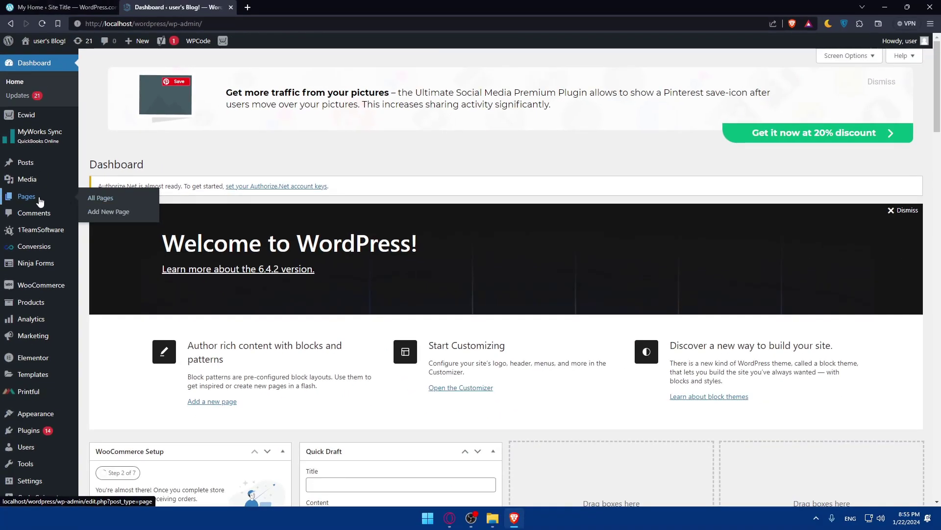
left_click(78, 257)
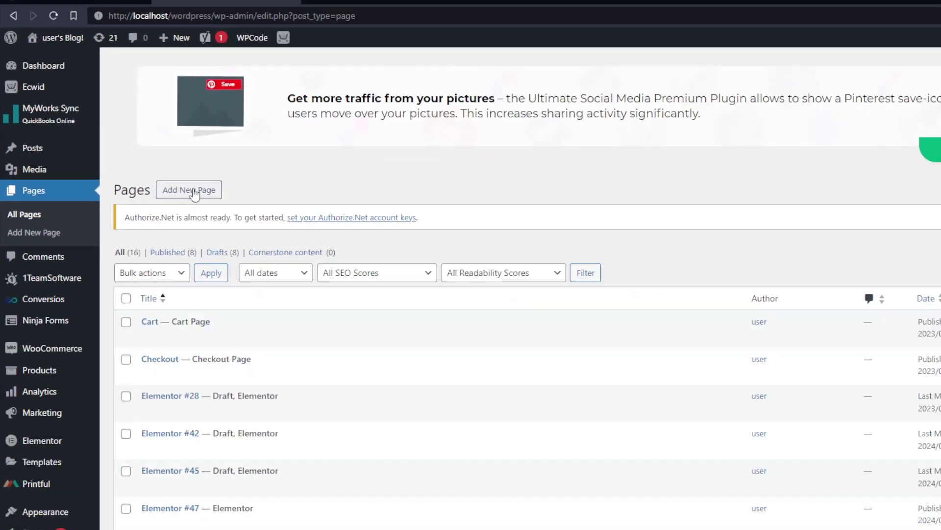
left_click(153, 162)
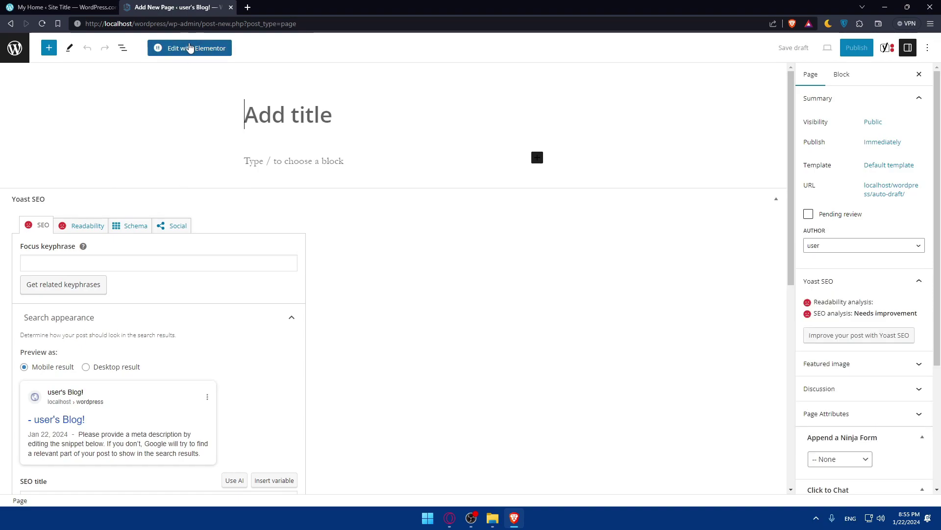
Step: Collapse the Yoast SEO boxes, move Click to Chat above Ultimate Social Media, and collapse it
left_click(776, 199)
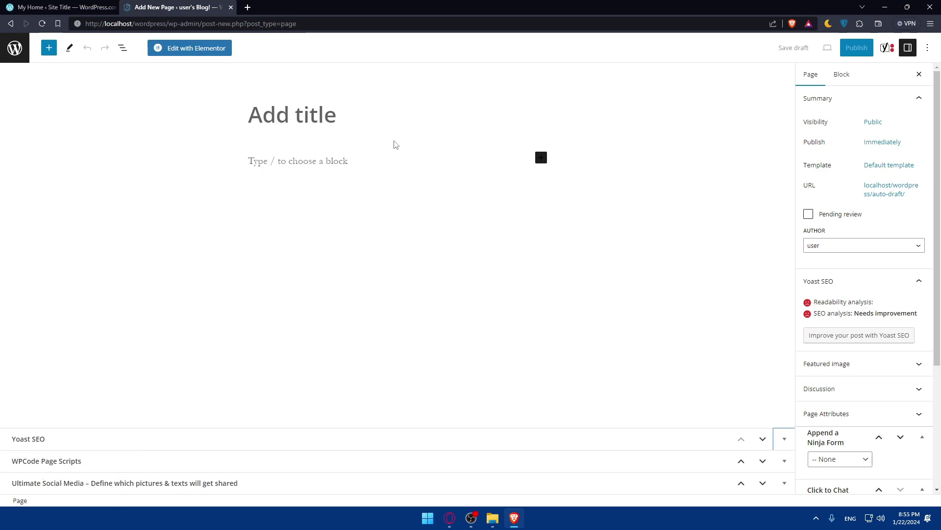
left_click(919, 281)
scroll(907, 293, "down", 2)
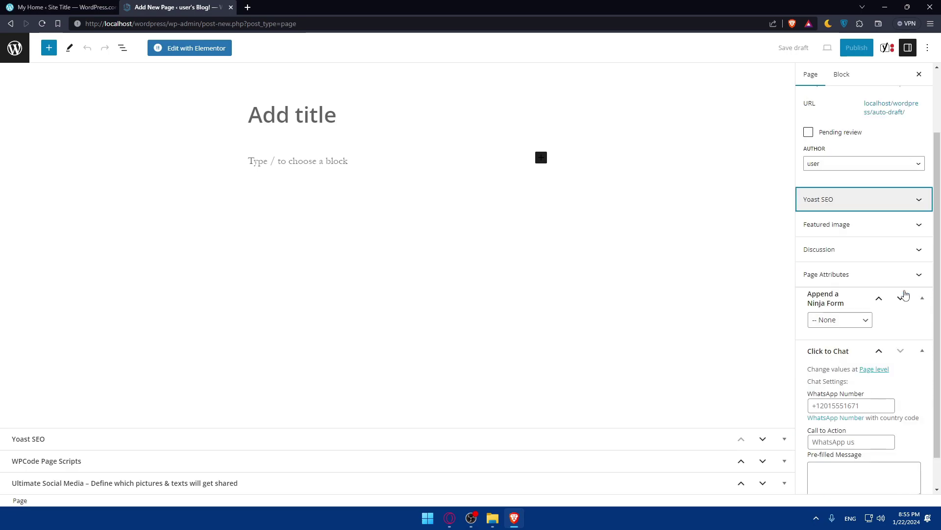
left_click(879, 298)
left_click(879, 313)
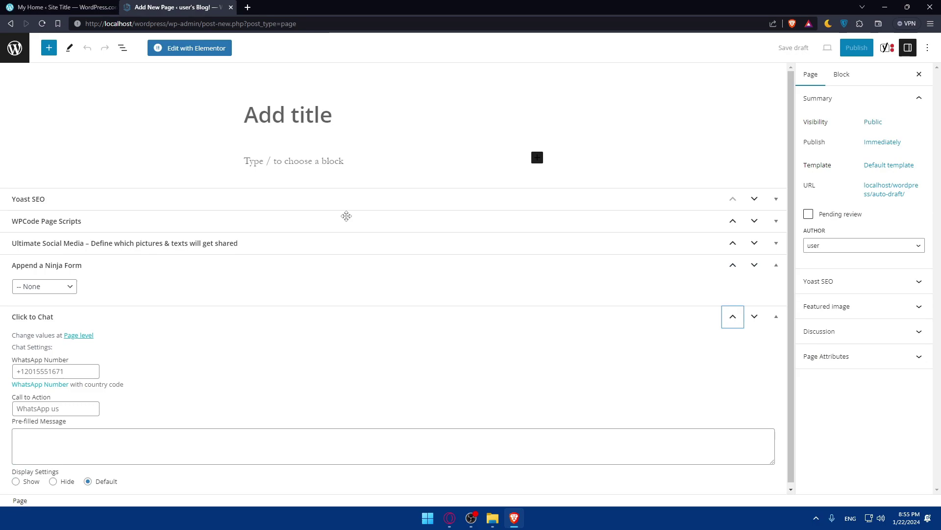
left_click(733, 319)
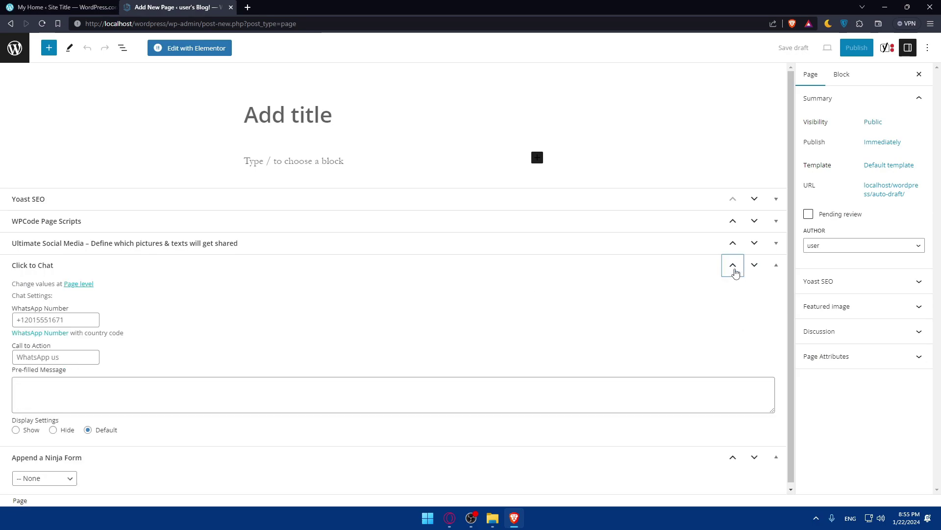
left_click(734, 271)
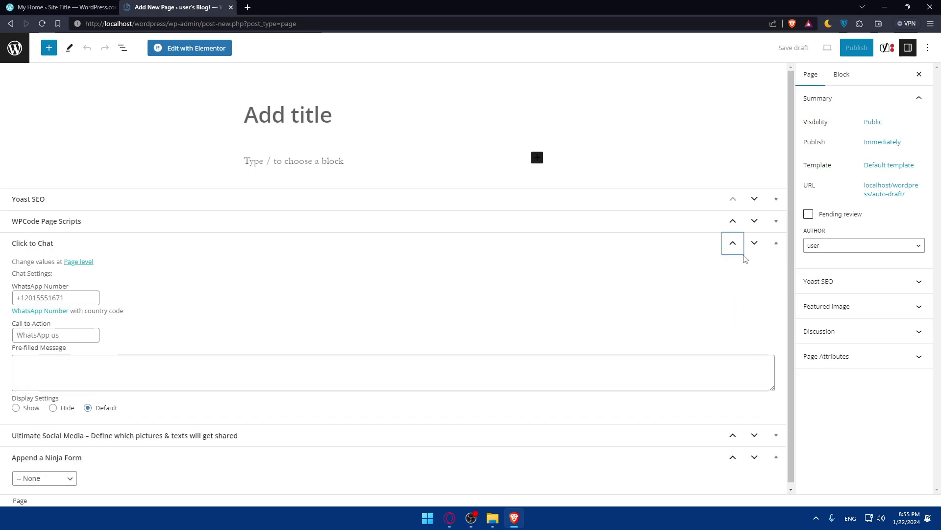
left_click(776, 243)
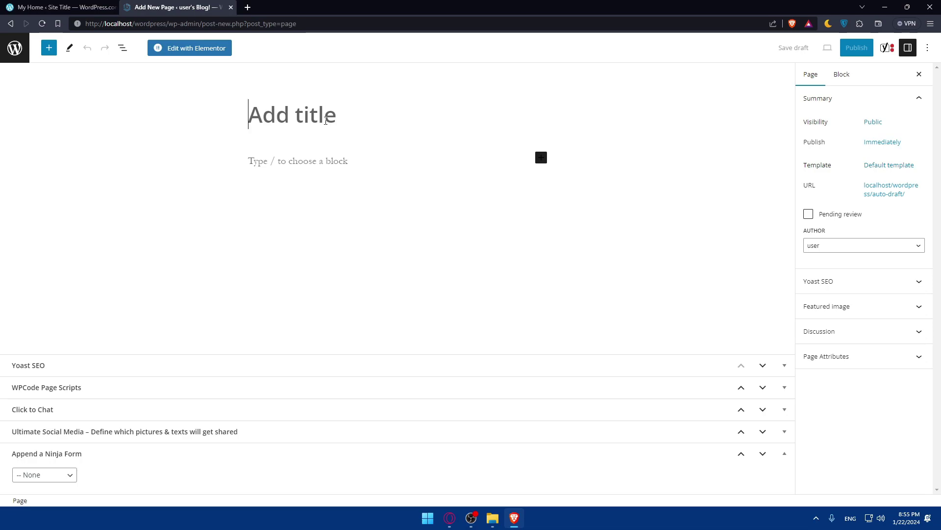
Step: Title the new page FAQ, correcting the initial typo
type("Fre")
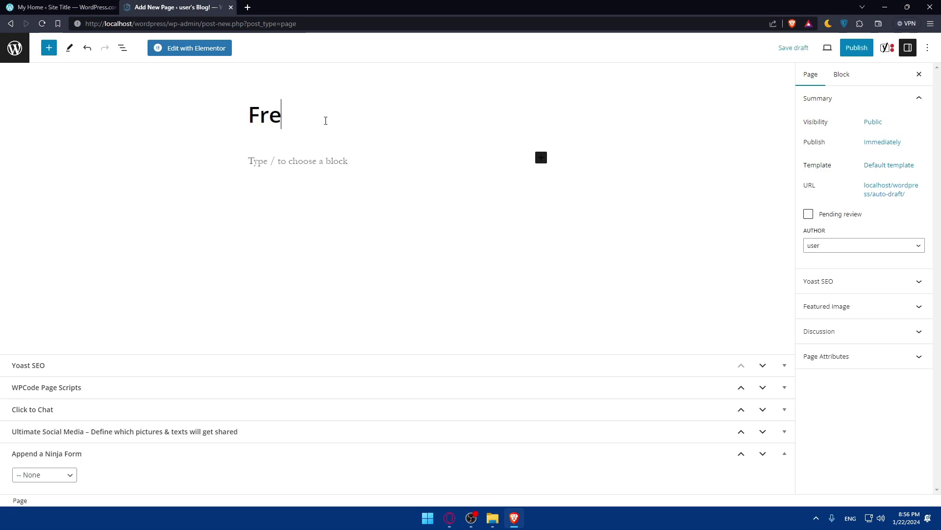
key("BackSpace")
key("BackSpace")
key("BackSpace")
type("FAQ")
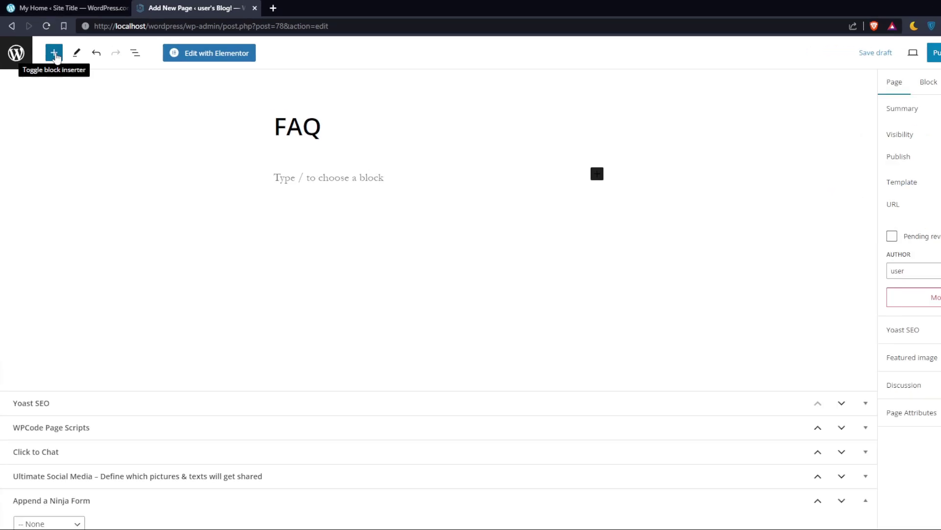
Step: Search the block inserter, then clear the search and insert a Details block under the FAQ title
left_click(55, 56)
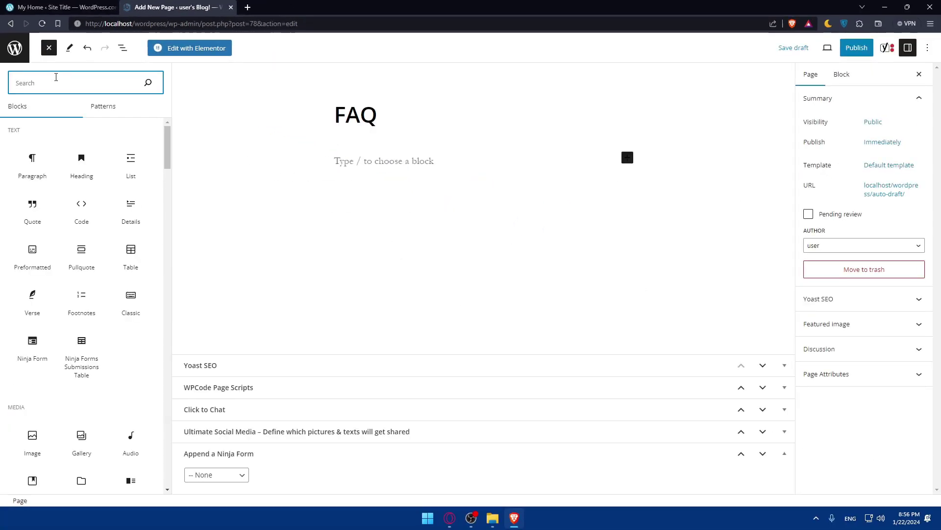
type("ques")
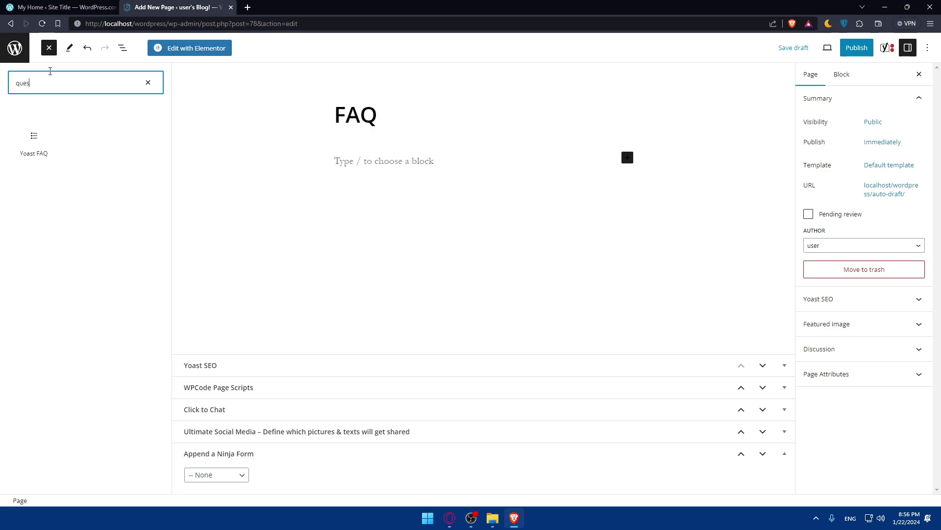
mouse_move(39, 138)
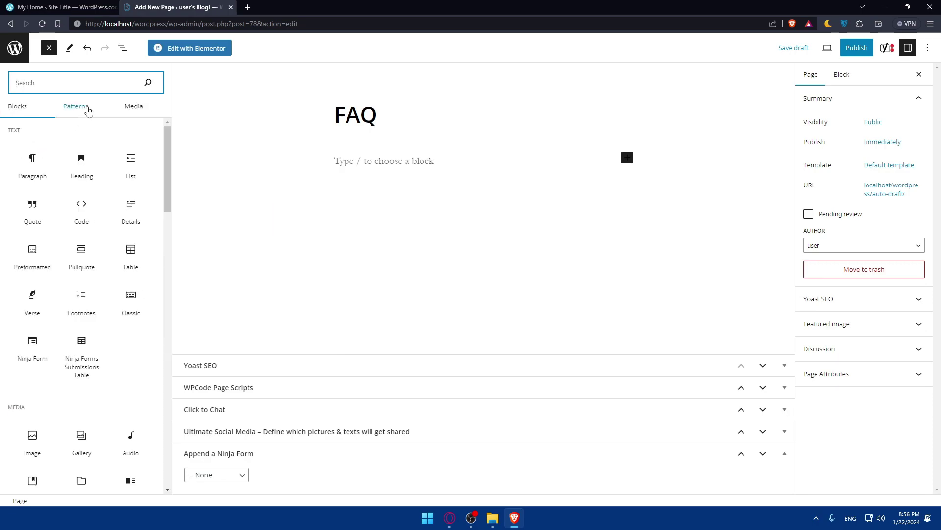
type("ques")
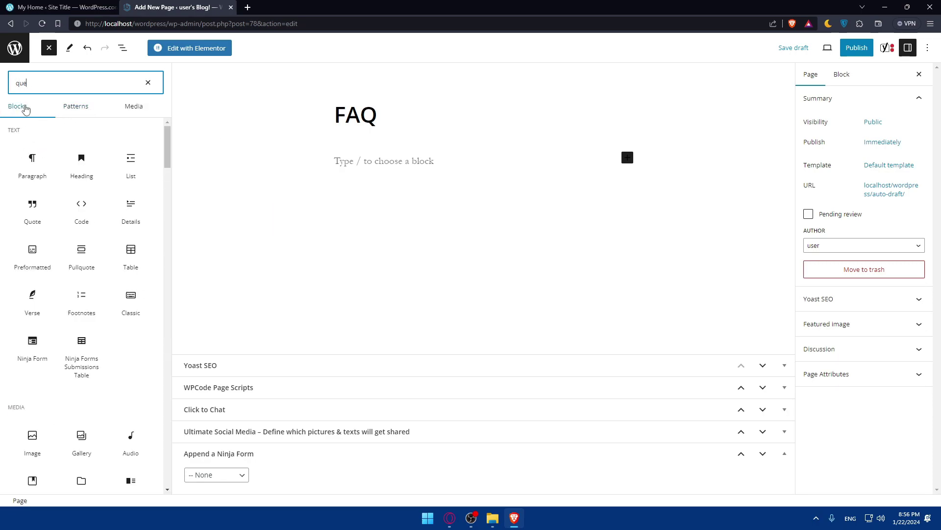
mouse_move(44, 161)
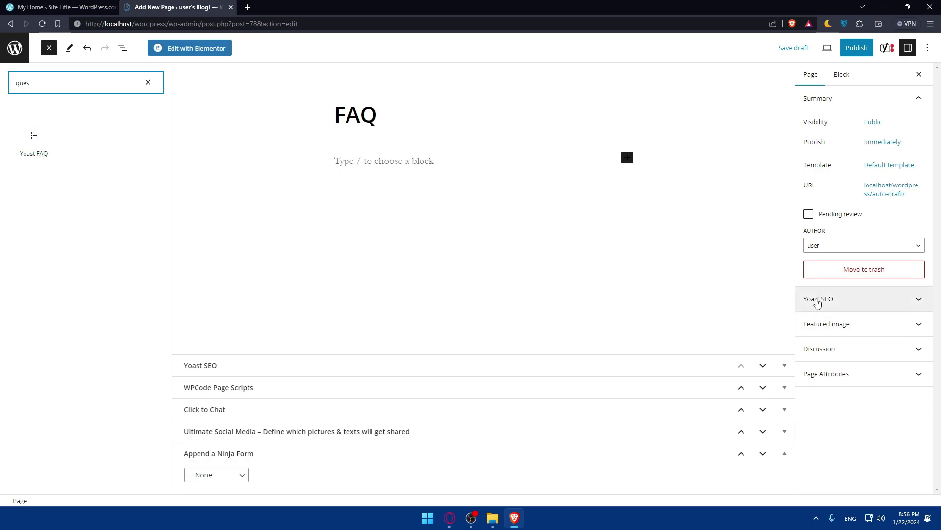
type("**")
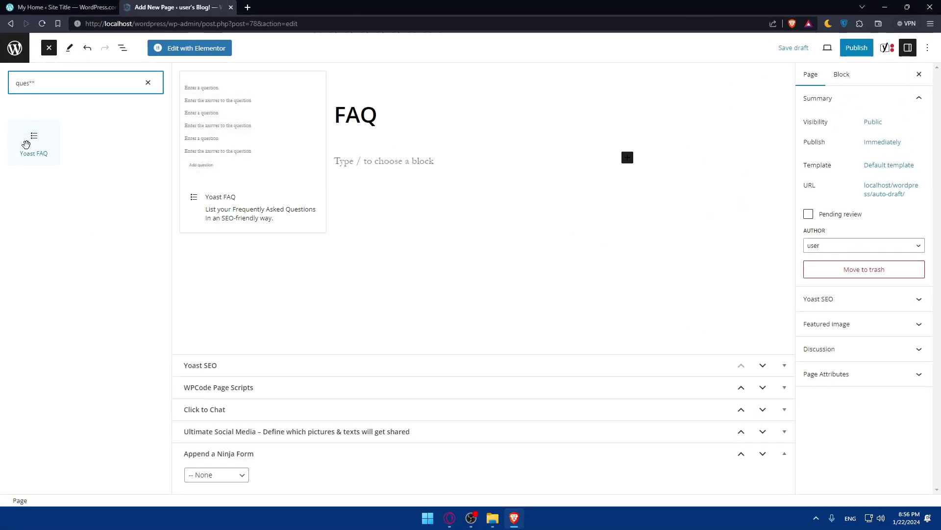
left_click_drag(42, 83, 7, 87)
key("BackSpace")
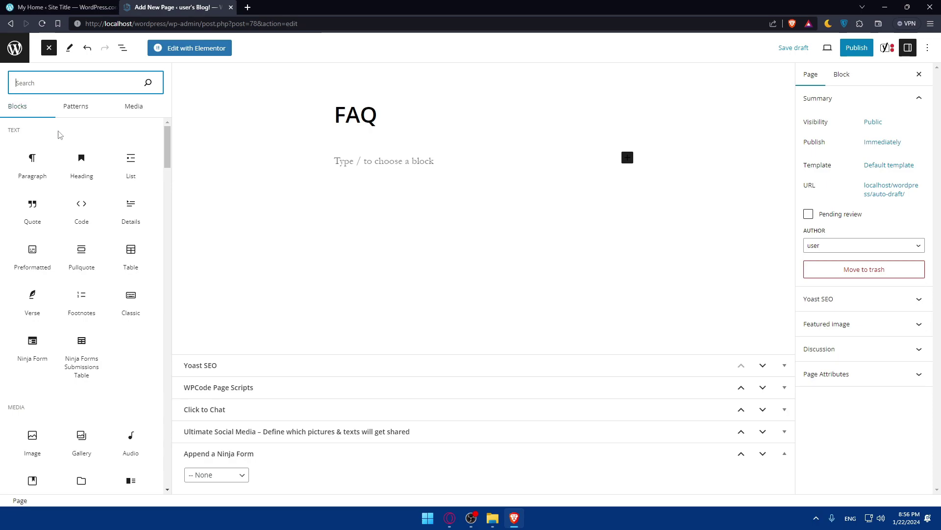
type("answer")
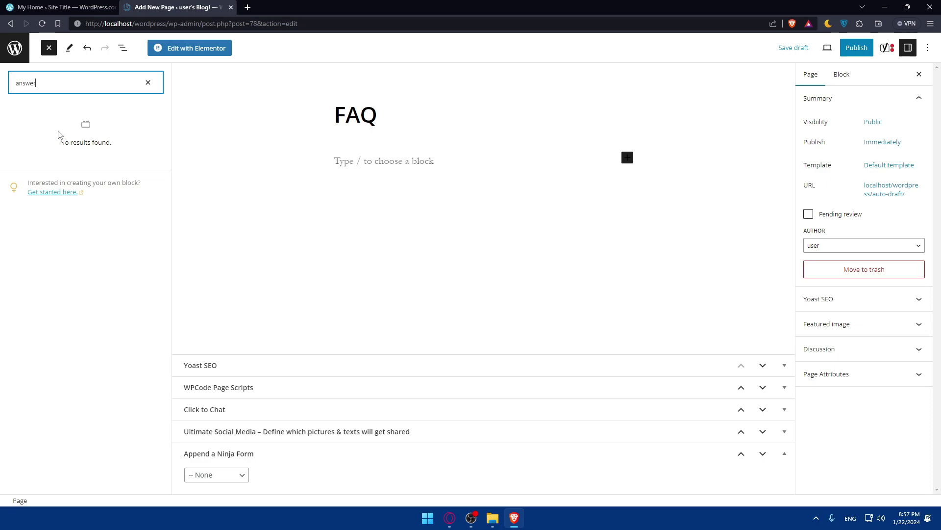
key("BackSpace")
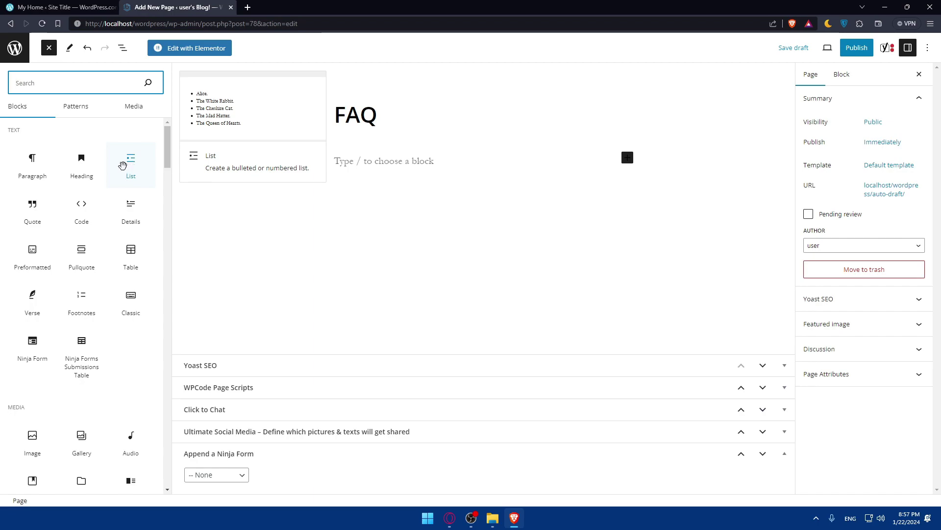
left_click(131, 212)
left_click_drag(153, 210, 372, 160)
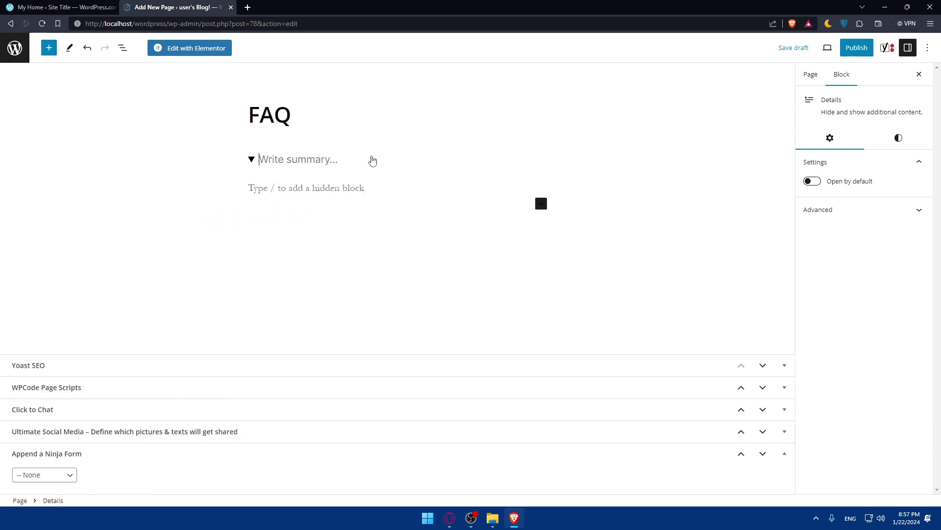
Step: Write the summary 'Do you offer a Free Plan' and an answer mentioning a 30-day premium trial
left_click(300, 164)
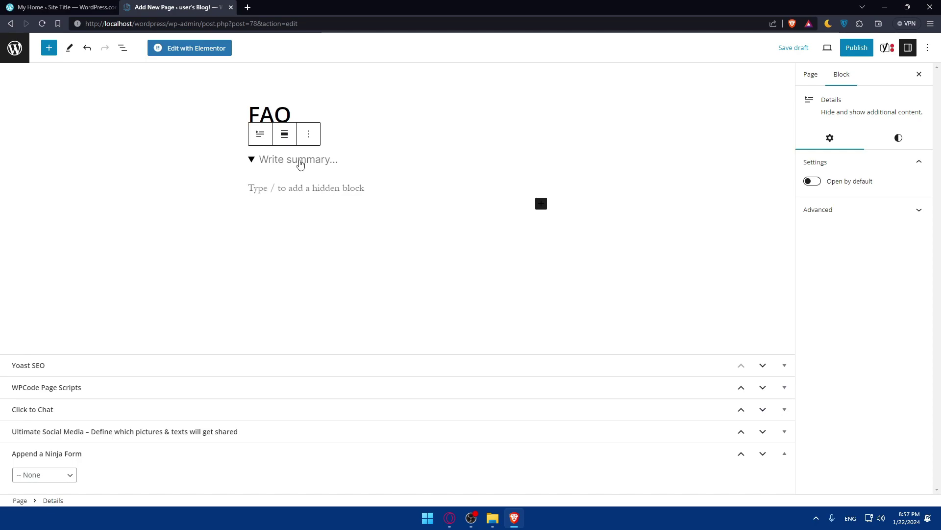
type("i")
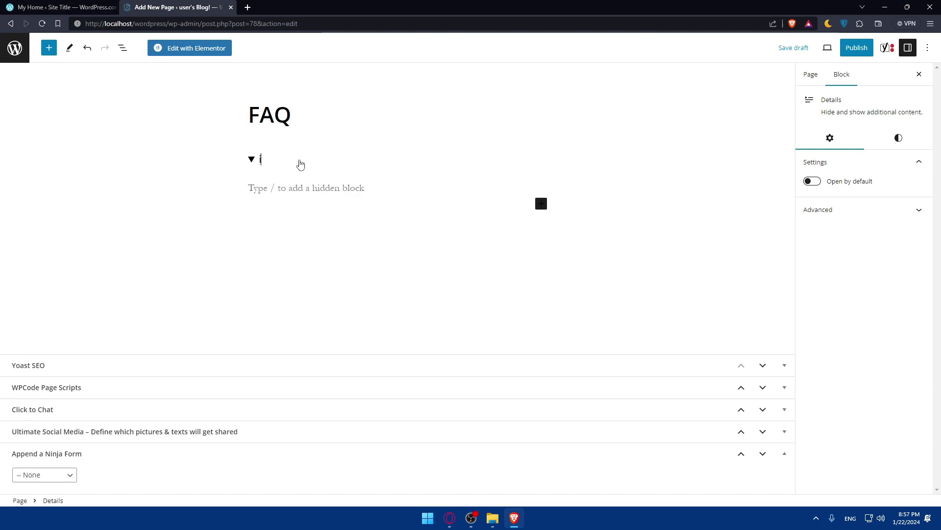
type("s you")
key("BackSpace")
key("BackSpace")
key("BackSpace")
type("Is your")
key("BackSpace")
key("BackSpace")
key("BackSpace")
key("BackSpace")
key("BackSpace")
type("Do you Ofeer")
key("BackSpace")
key("BackSpace")
key("BackSpace")
key("BackSpace")
type("offer fre")
key("BackSpace")
key("BackSpace")
key("BackSpace")
type("a Free Plan")
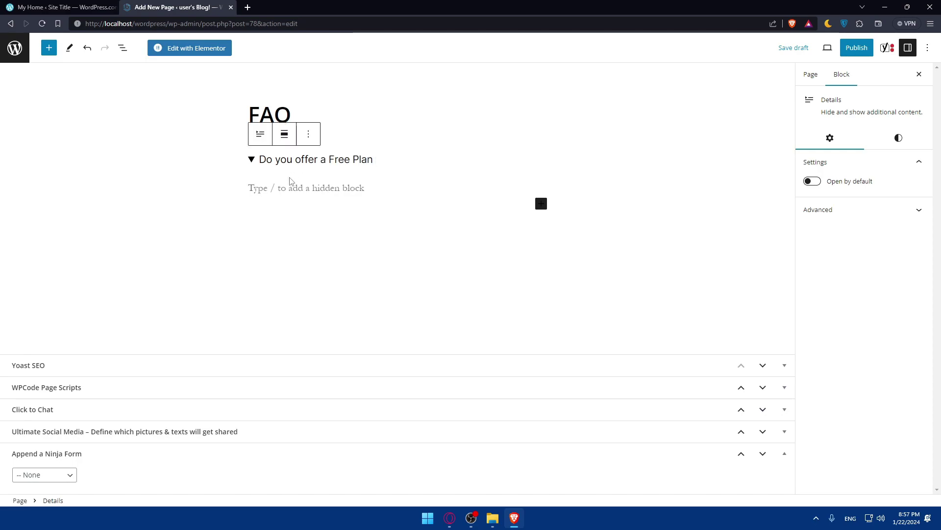
left_click(290, 187)
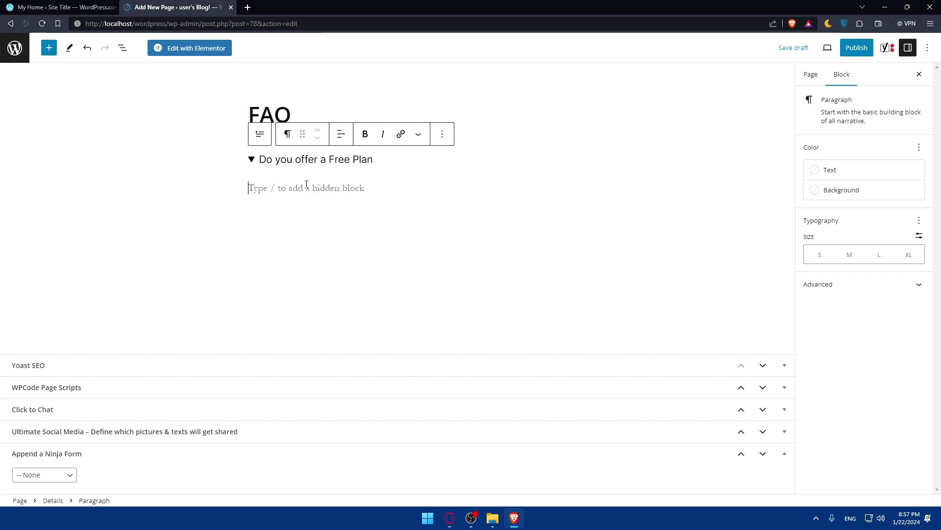
type("YE")
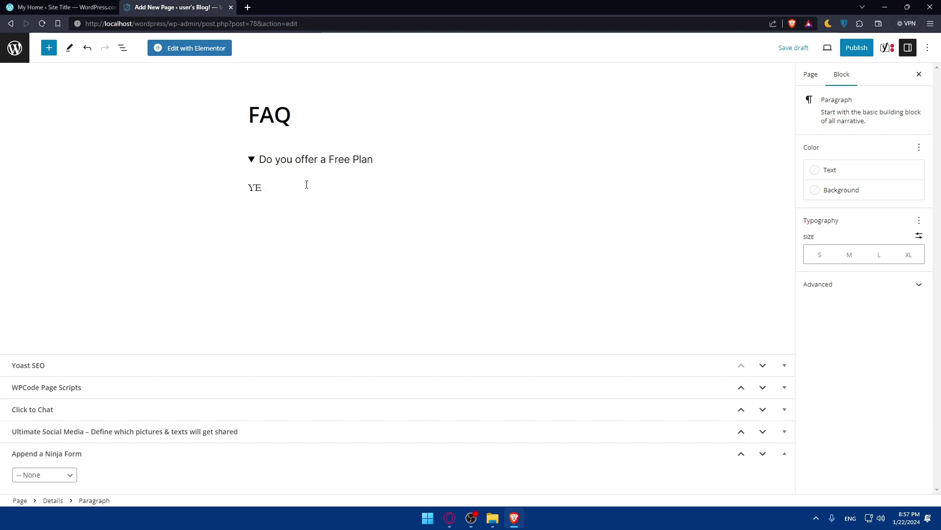
type("s we do hav")
type("e  afree")
type(" fr")
type("ee plan to use a")
type(" you ca")
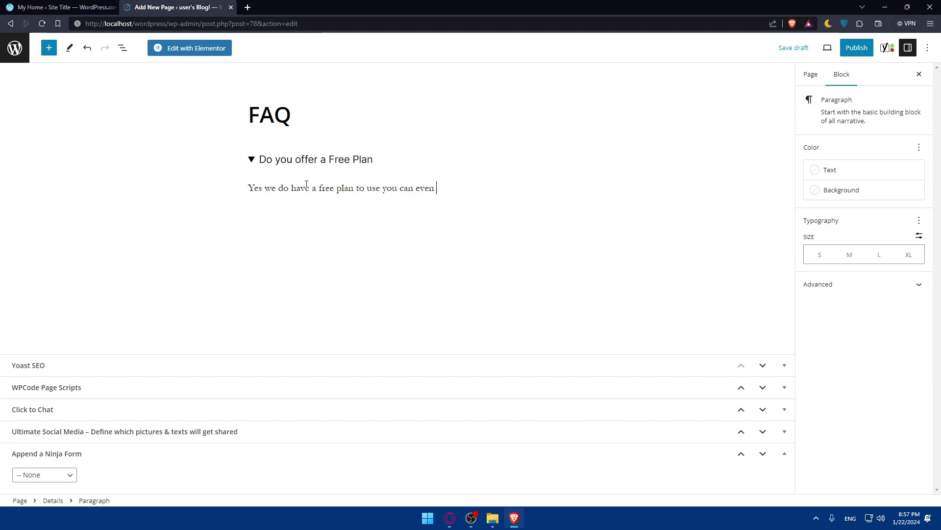
type("n even get a pe")
type("emium play with a 30 days free")
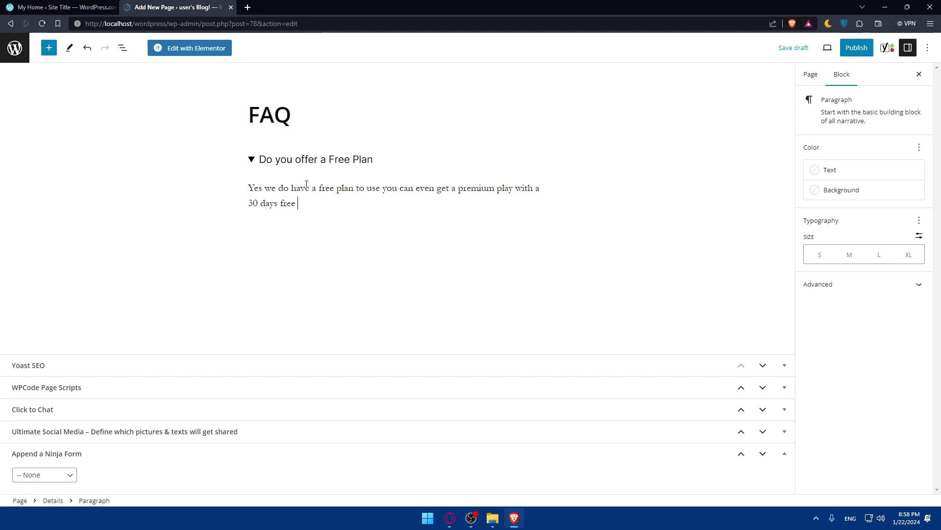
type(" trial to test it out you can get it wi")
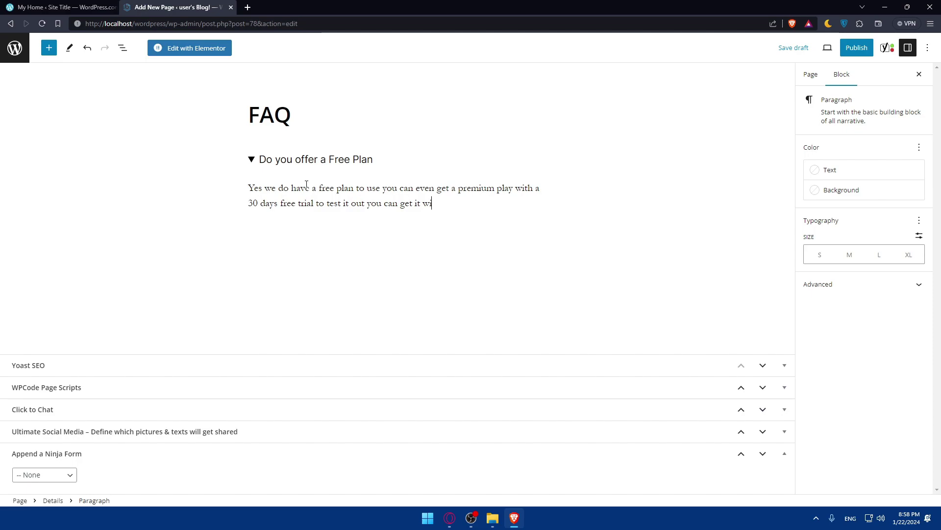
type("thout the bank card")
Step: Check the FAQ page at Tablet, Mobile and Desktop widths, then open its preview in a new tab
left_click(286, 256)
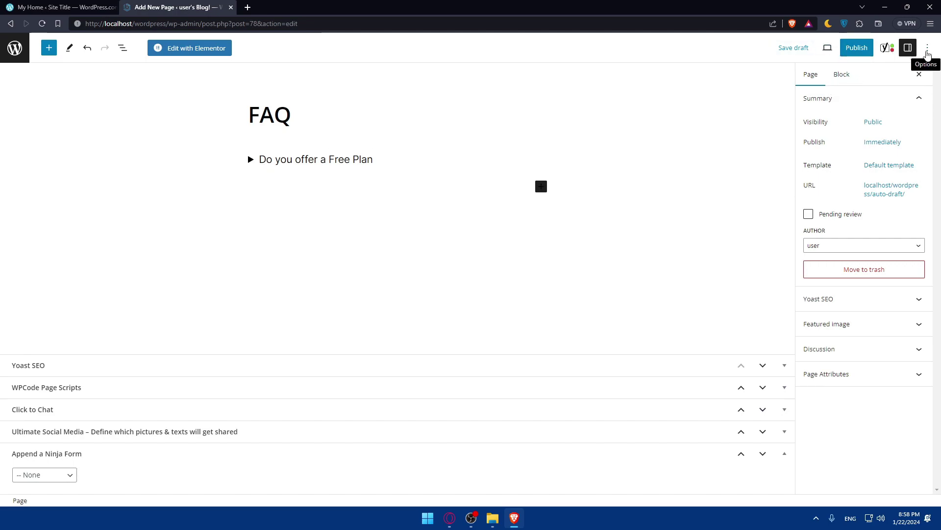
left_click(827, 49)
left_click(738, 94)
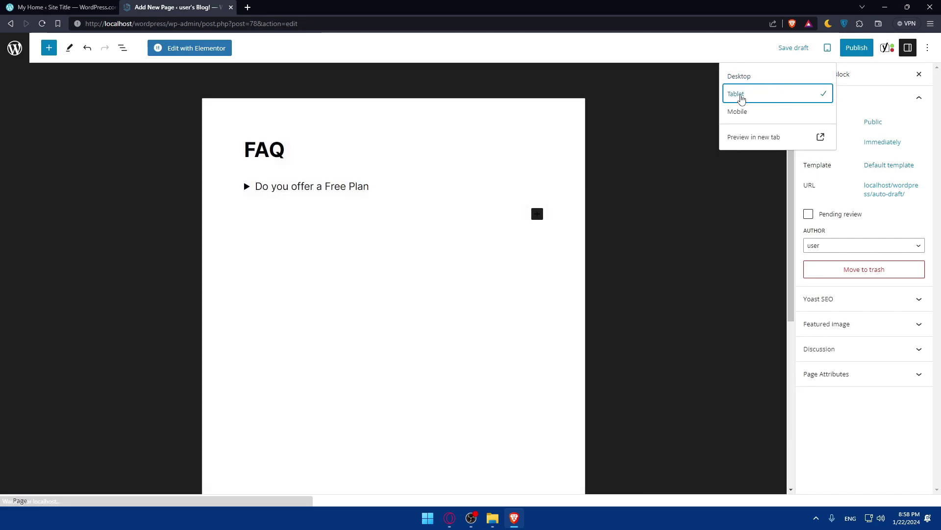
left_click(747, 112)
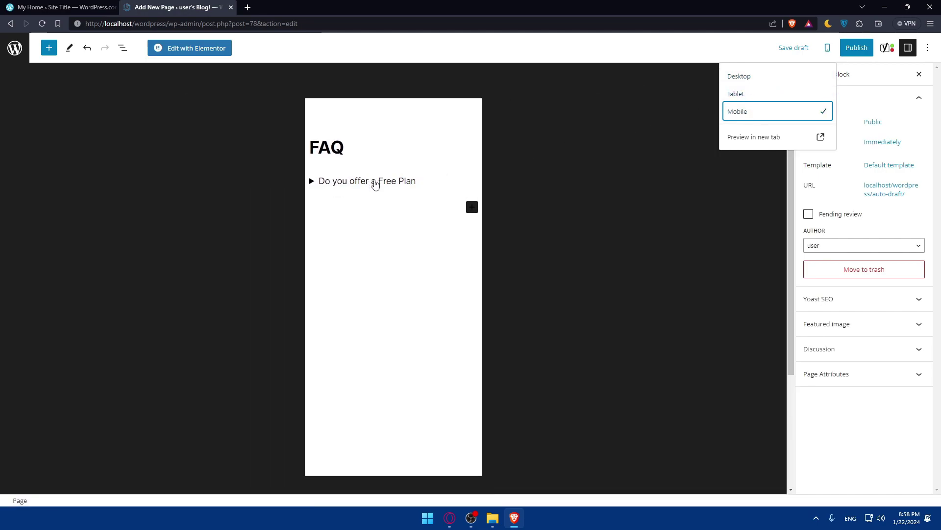
left_click(739, 76)
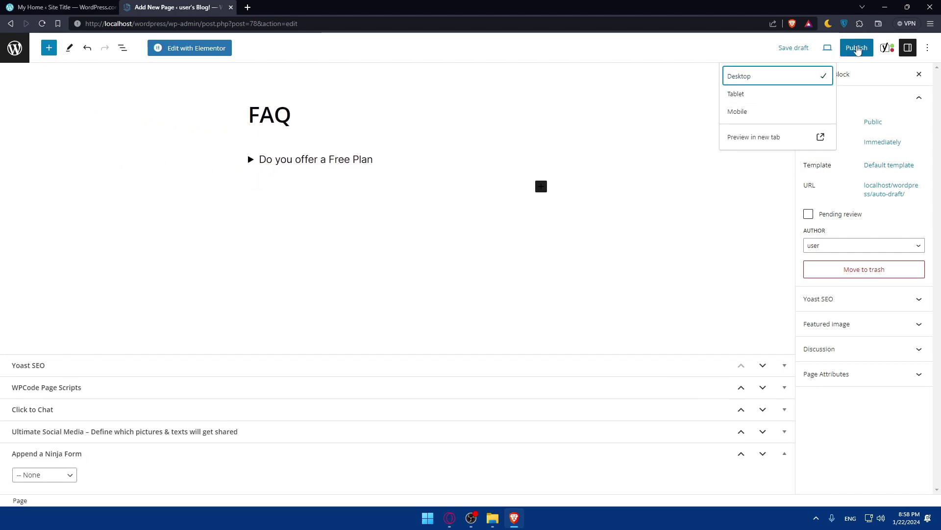
left_click(763, 140)
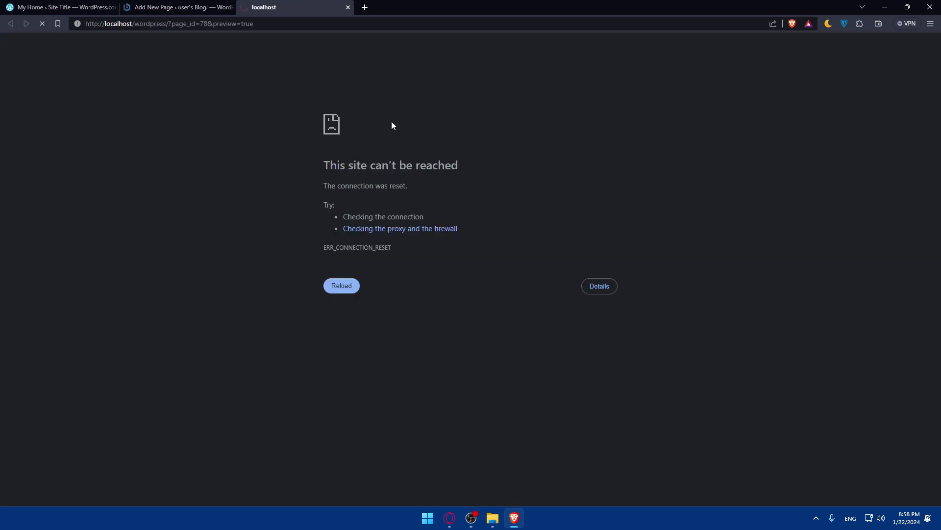
Step: Close the failed preview tab and open the page preview in a new tab again
left_click(204, 12)
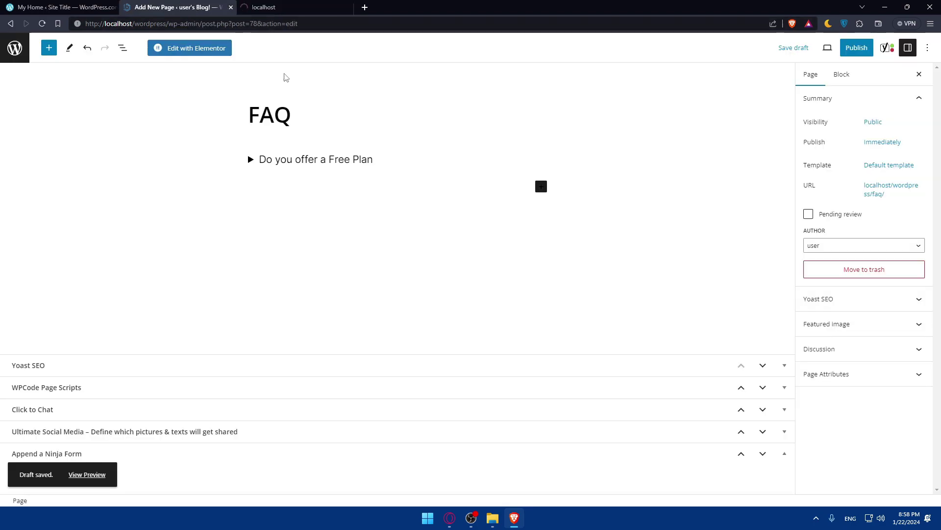
left_click(348, 7)
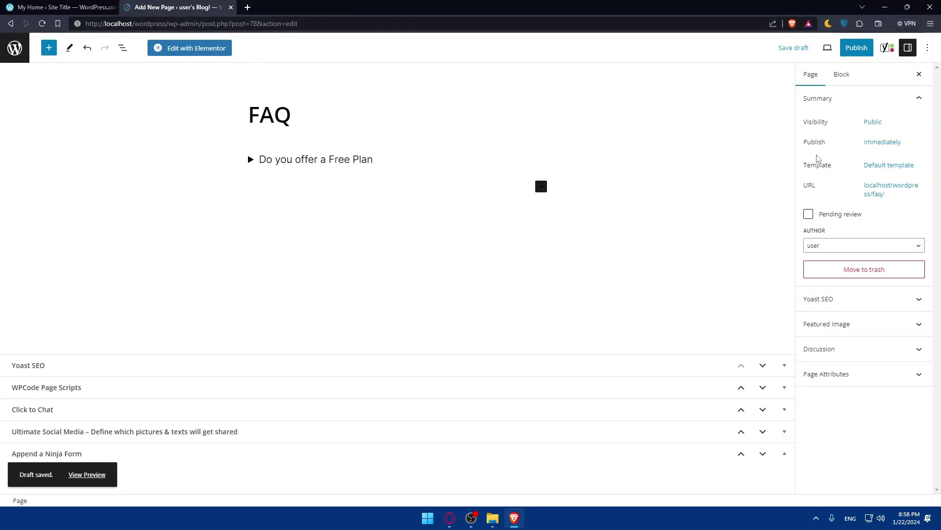
left_click(828, 48)
left_click(822, 135)
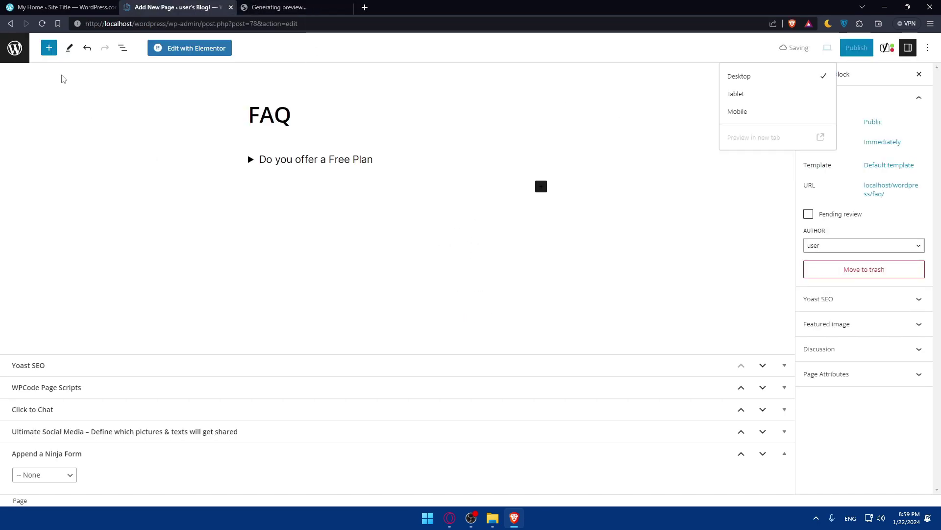
Step: Browse the block library in the editor
left_click(49, 48)
mouse_move(127, 211)
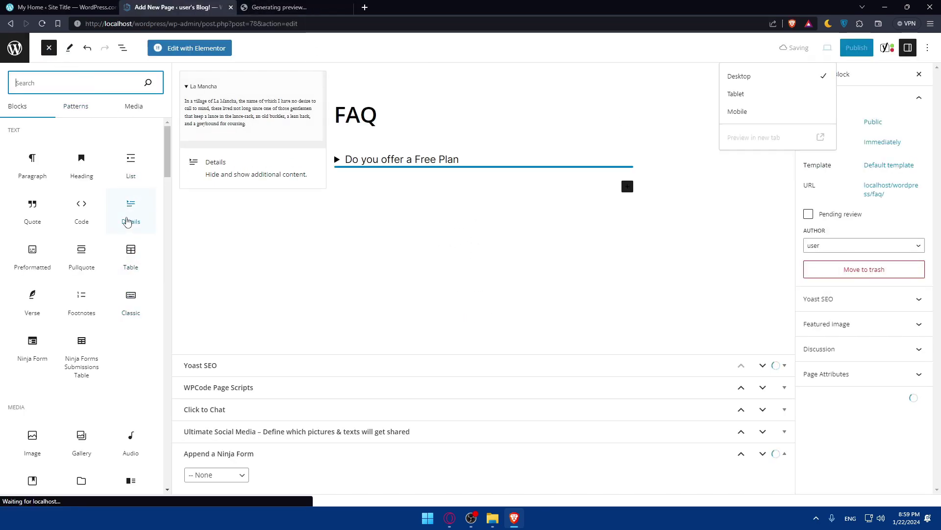
mouse_move(81, 248)
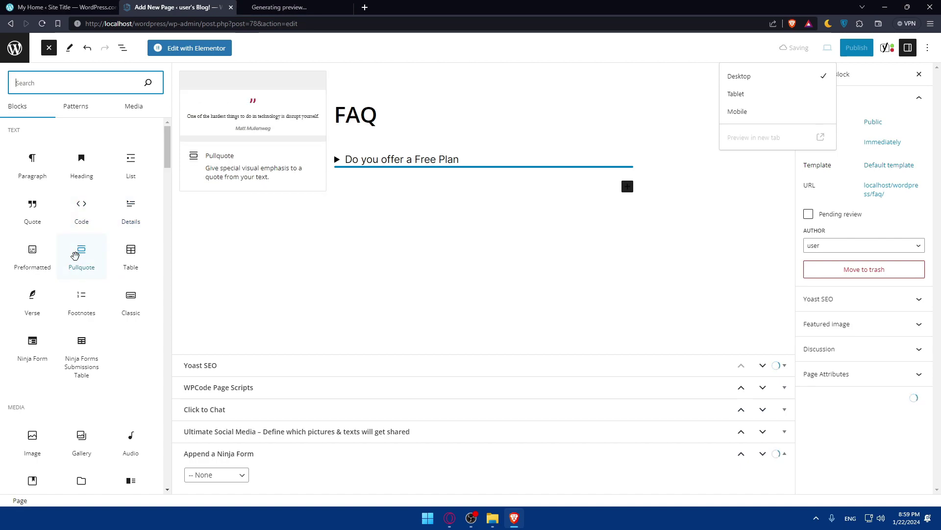
scroll(70, 271, "down", 3)
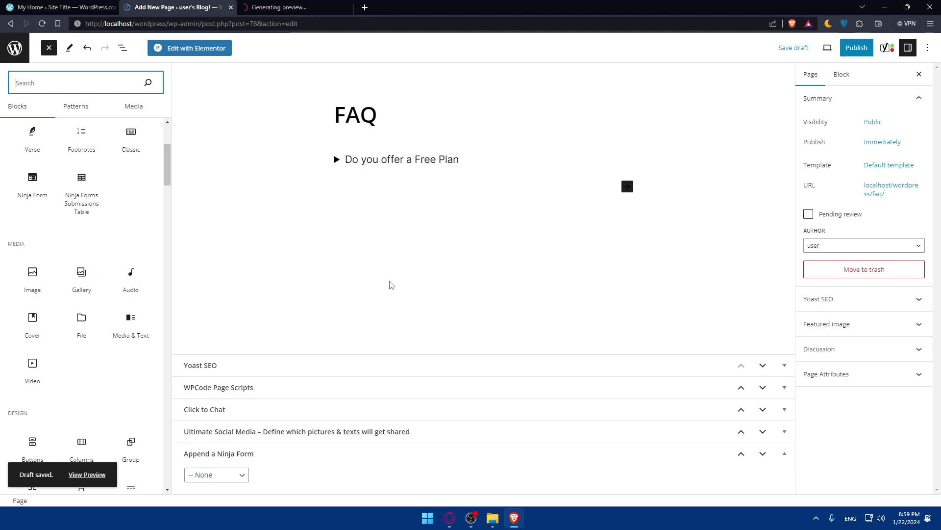
scroll(123, 265, "down", 3)
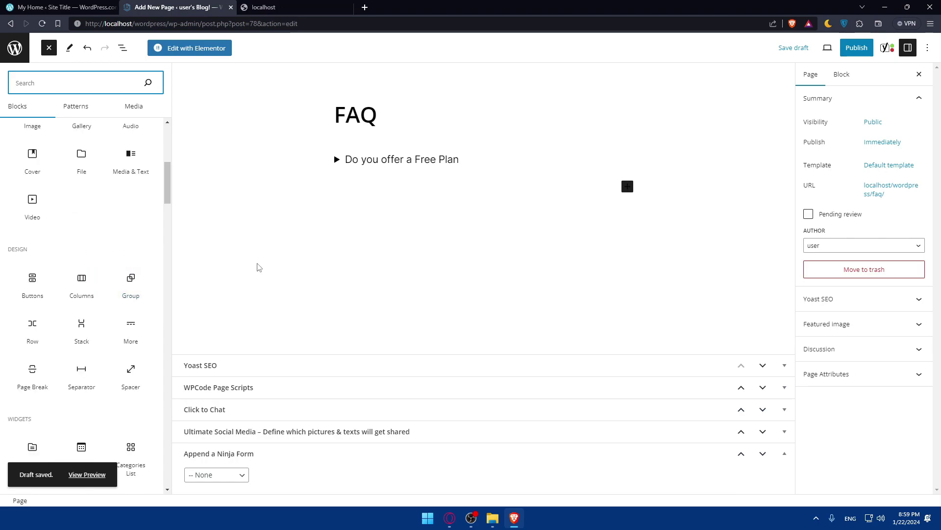
Step: Reload the failed preview tab twice, then return to the editor and show its Options menu
left_click(251, 6)
left_click(341, 285)
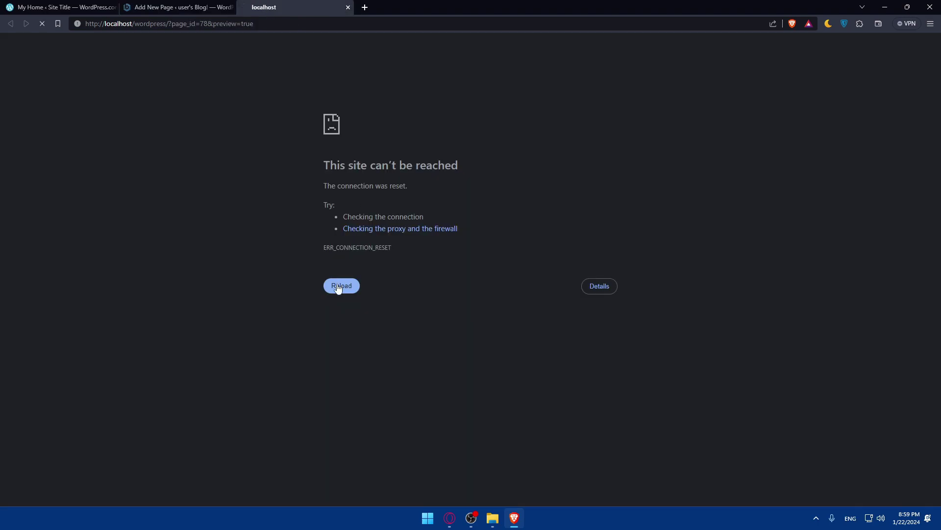
left_click(177, 7)
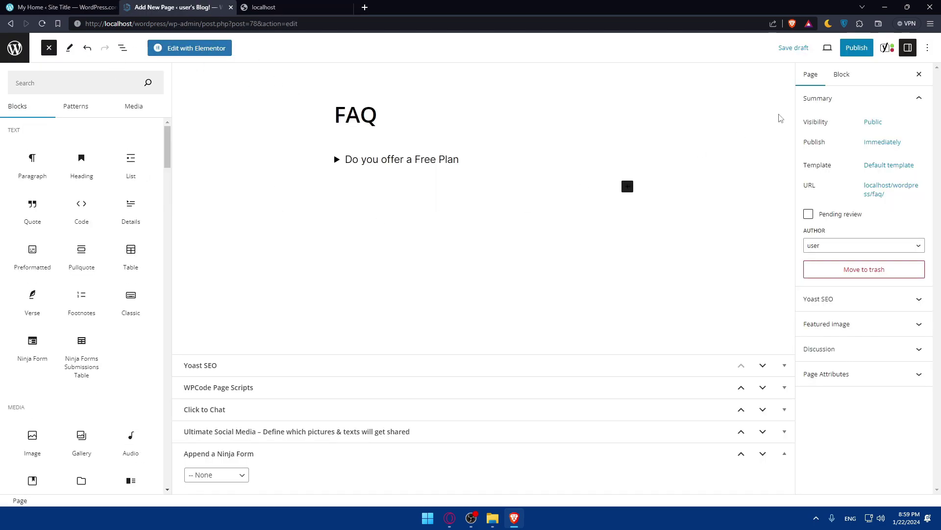
left_click(274, 7)
left_click(43, 23)
left_click(177, 6)
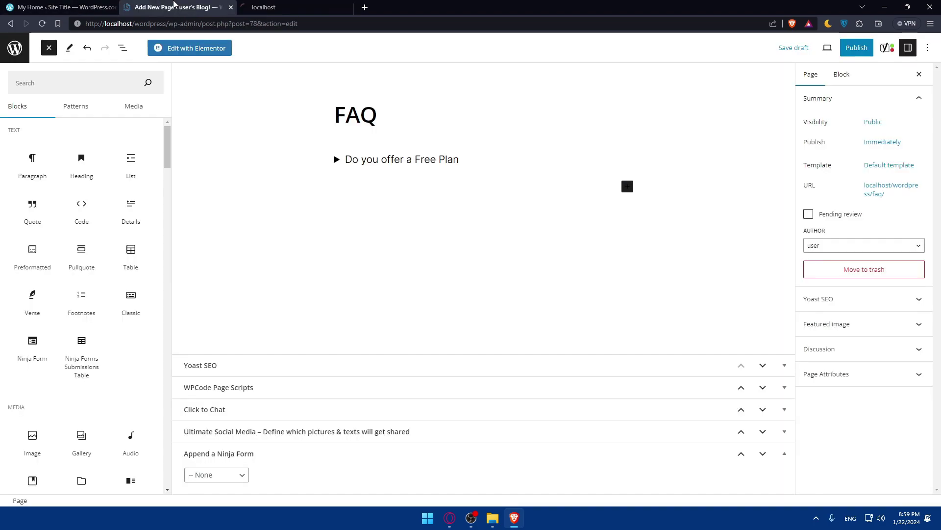
left_click(929, 48)
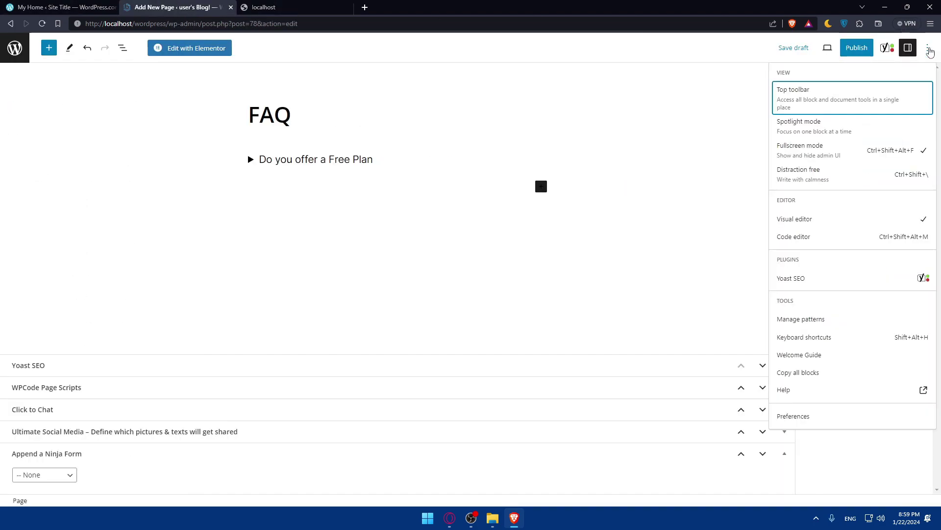
Step: Close Options, retry Preview in new tab, close the error tab, and toggle the block library
left_click(929, 49)
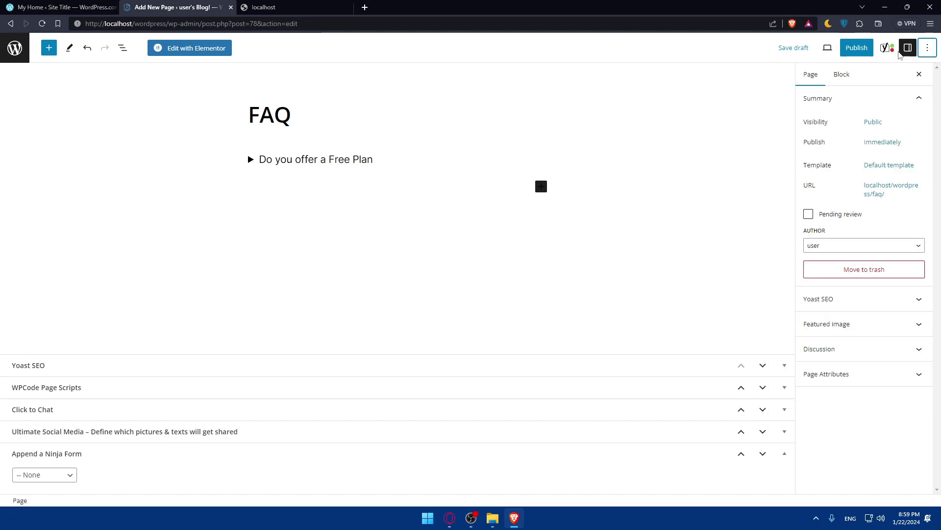
left_click(828, 47)
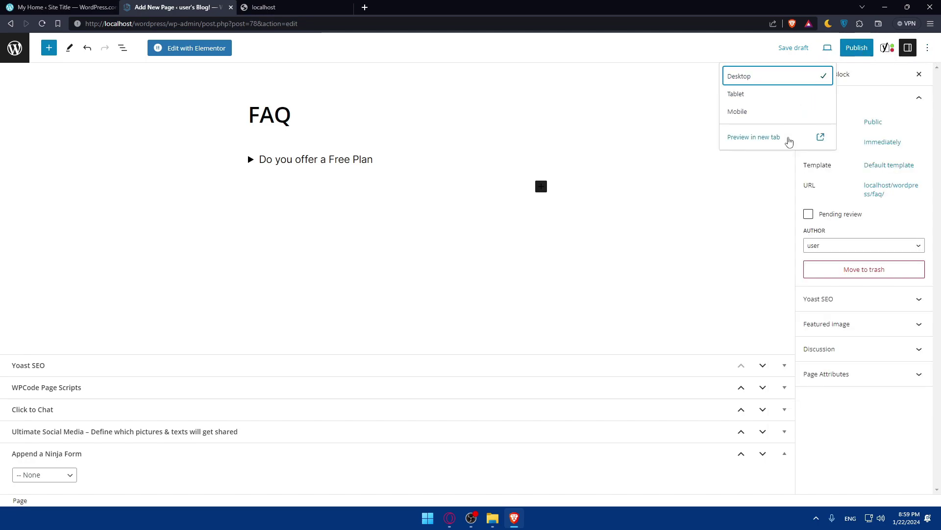
left_click(787, 140)
left_click(348, 7)
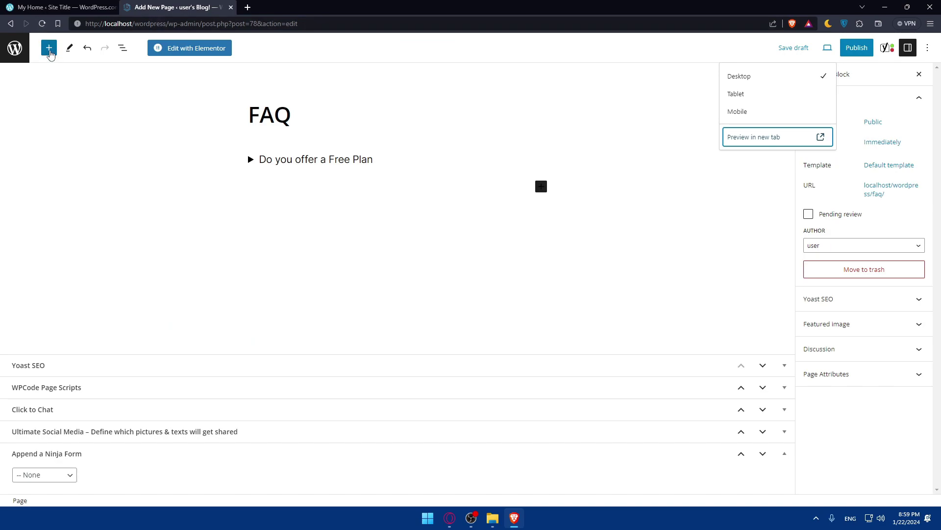
left_click(50, 47)
left_click(235, 185)
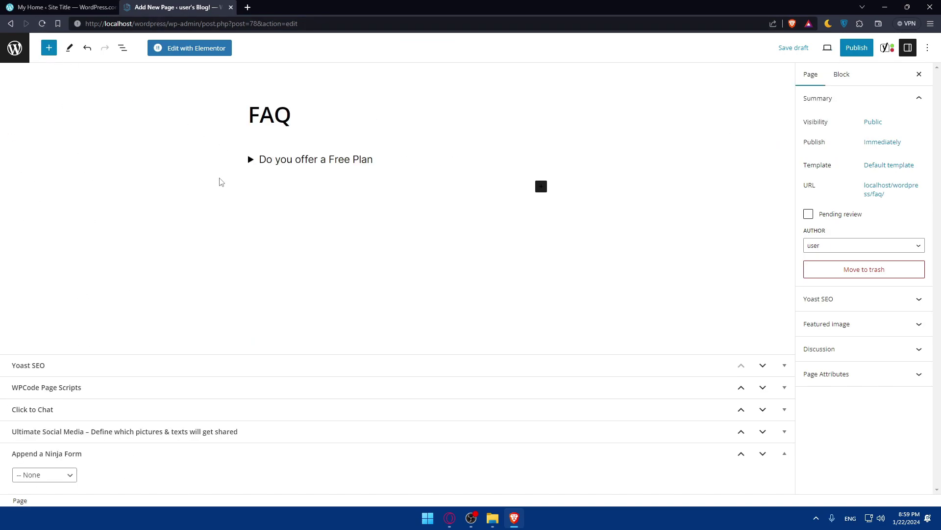
Step: Test the Free Plan Details block by expanding and collapsing its answer several times
left_click(274, 161)
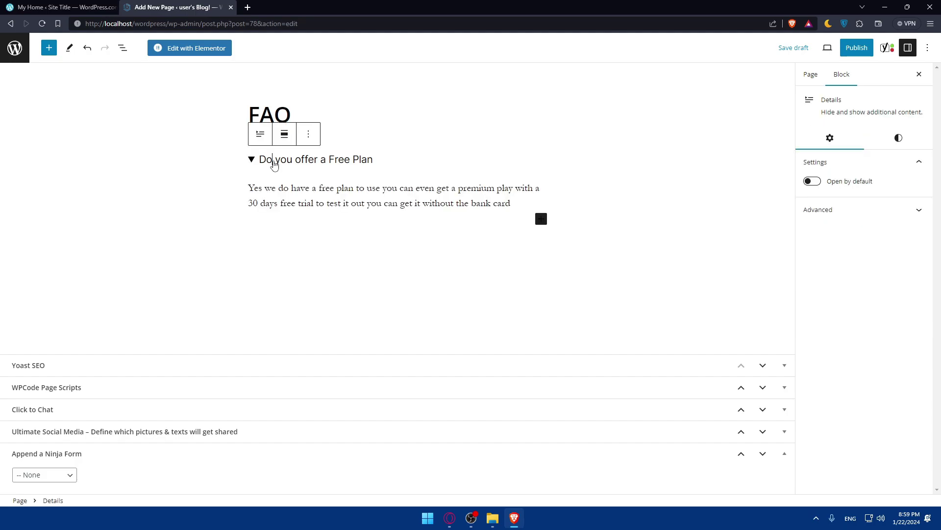
left_click(241, 190)
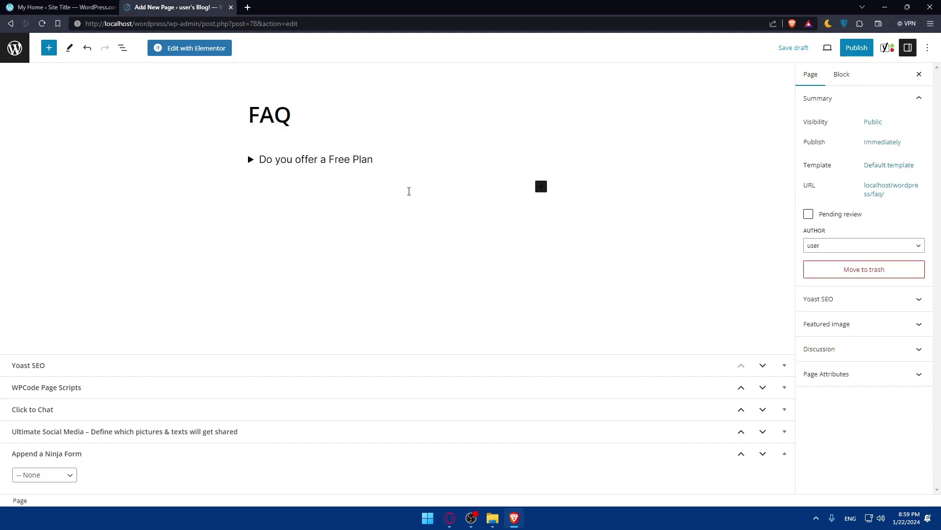
left_click(283, 164)
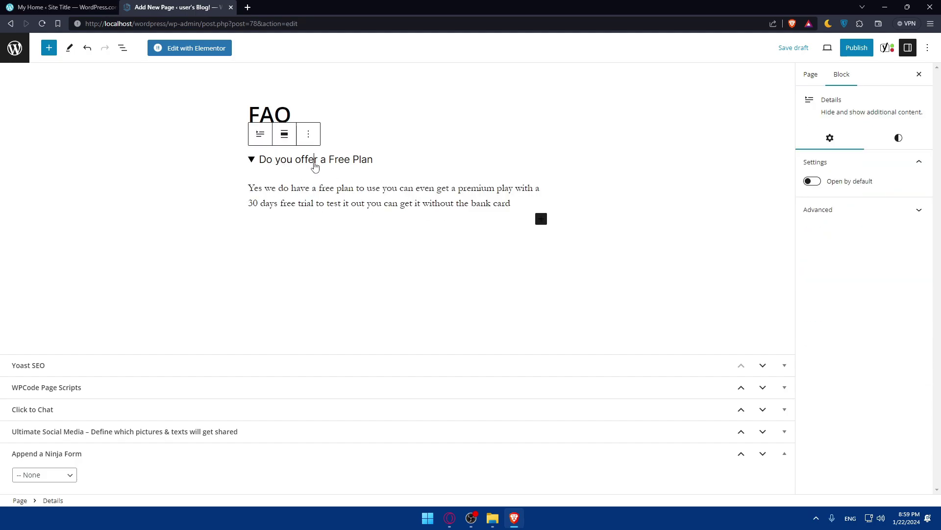
left_click(332, 220)
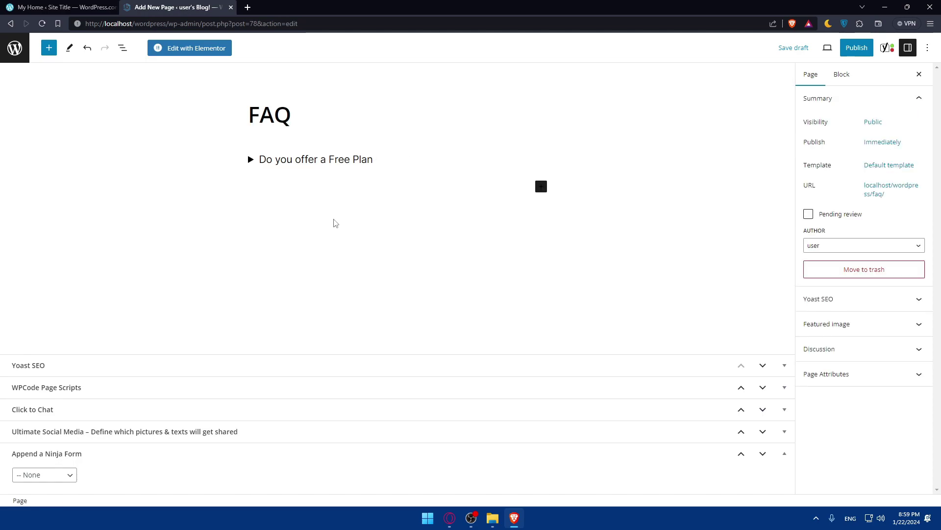
left_click(336, 164)
left_click(372, 249)
Step: Browse the block library and try a search, then close it, leaving the Free Plan question collapsed
left_click(48, 48)
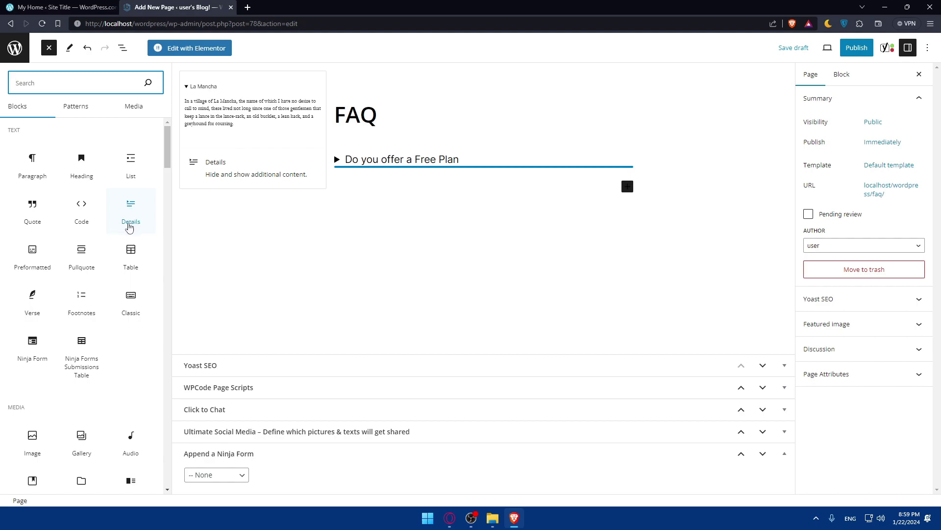
left_click(357, 163)
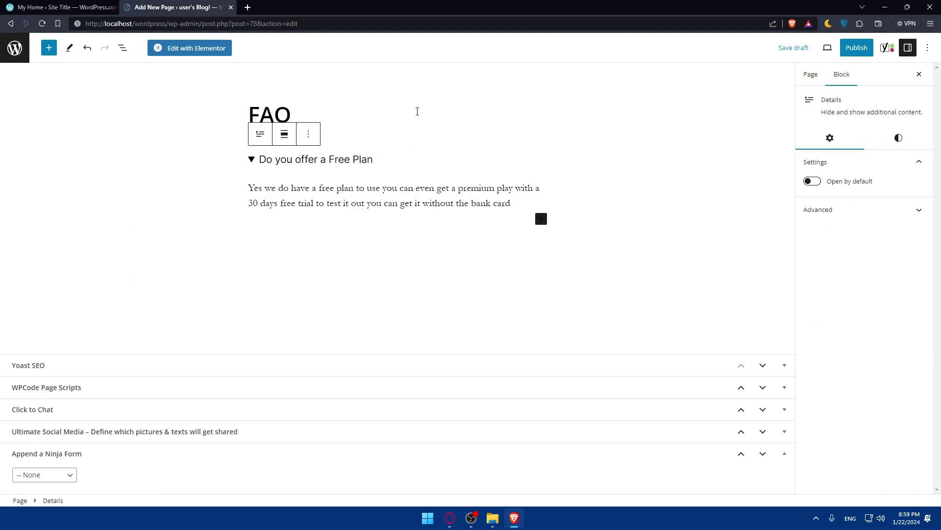
left_click(48, 48)
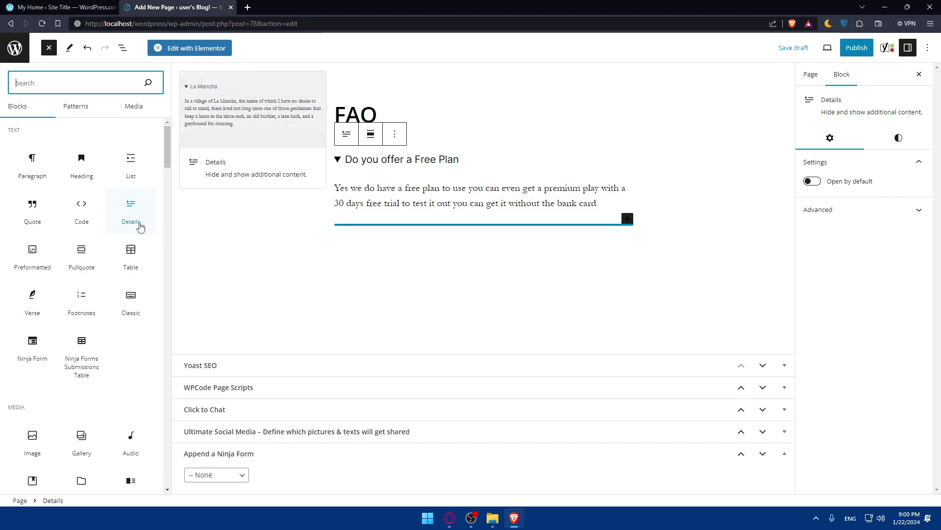
scroll(136, 219, "down", 2)
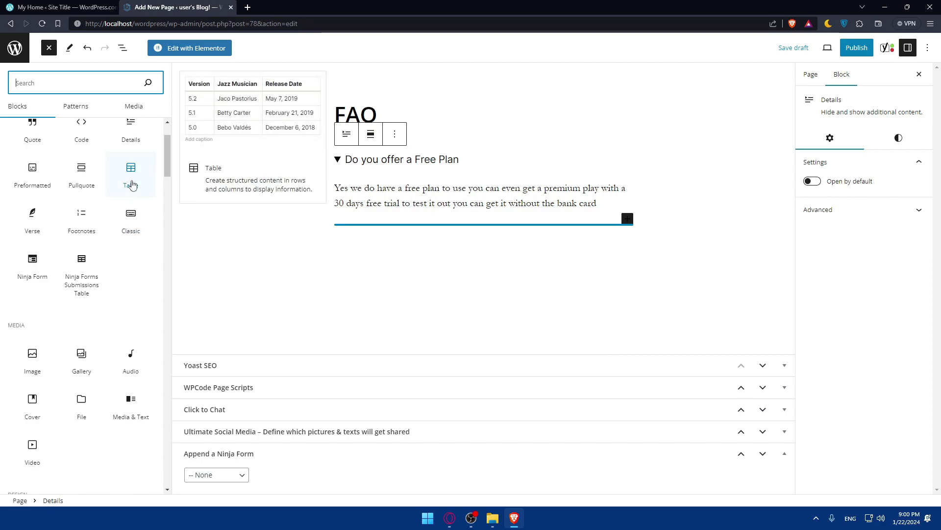
scroll(128, 191, "down", 5)
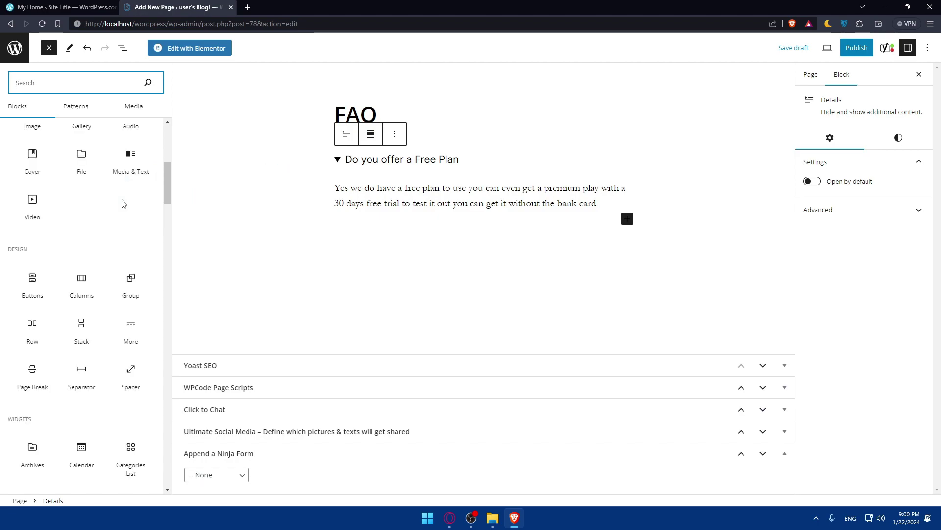
scroll(110, 240, "down", 2)
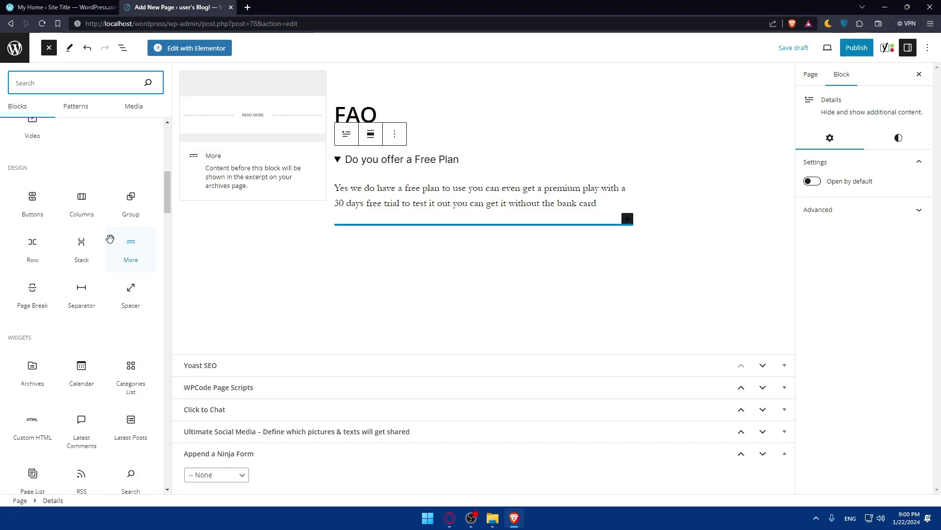
scroll(110, 239, "down", 3)
type("--")
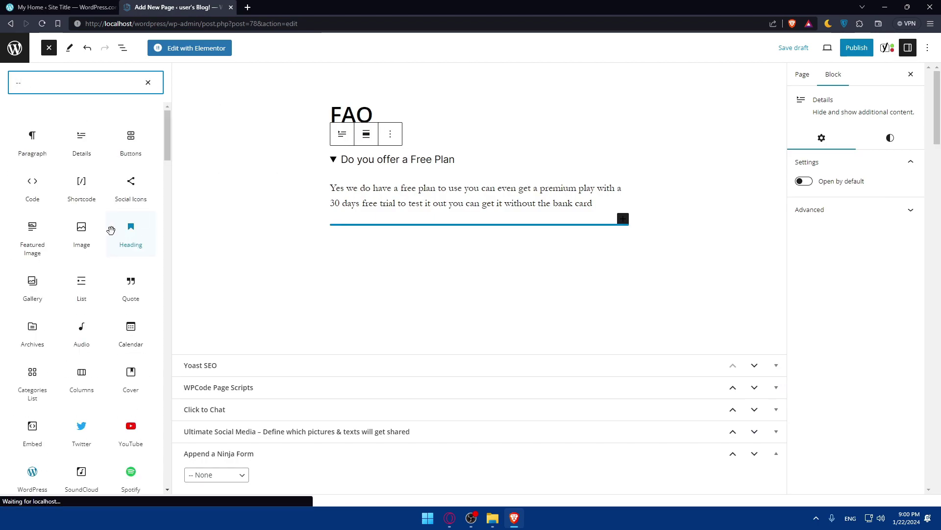
scroll(110, 231, "down", 7)
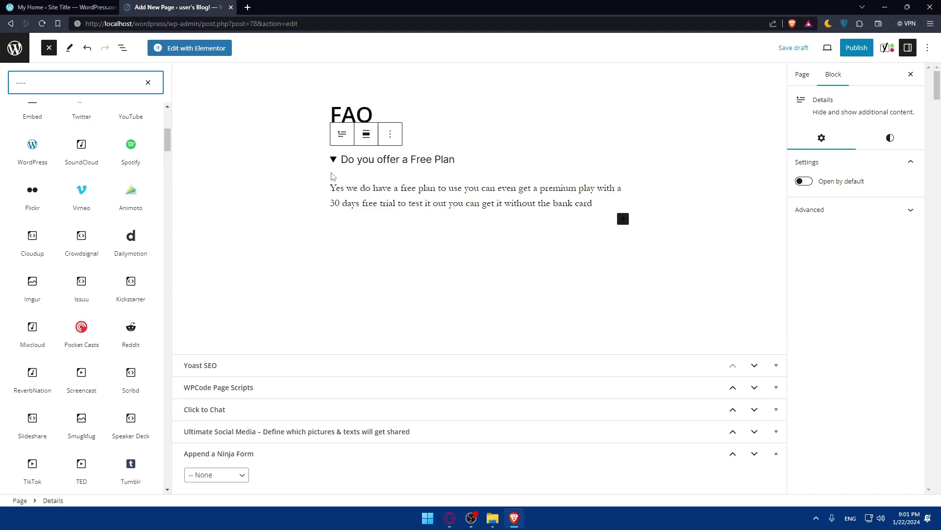
key("BackSpace")
key("BackSpace")
key("BackSpace")
key("BackSpace")
left_click(304, 99)
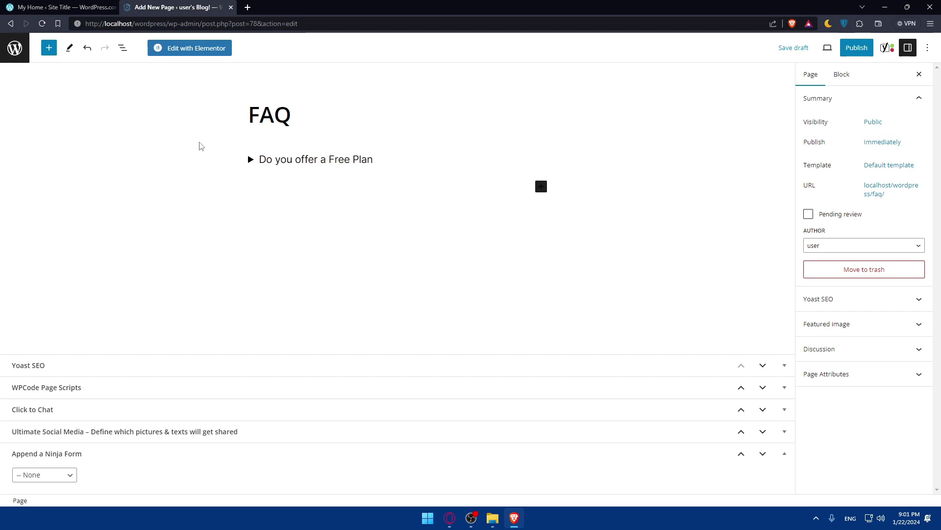
Step: On the WordPress.com dashboard's Themes page, search themes for 'faq'
left_click(89, 7)
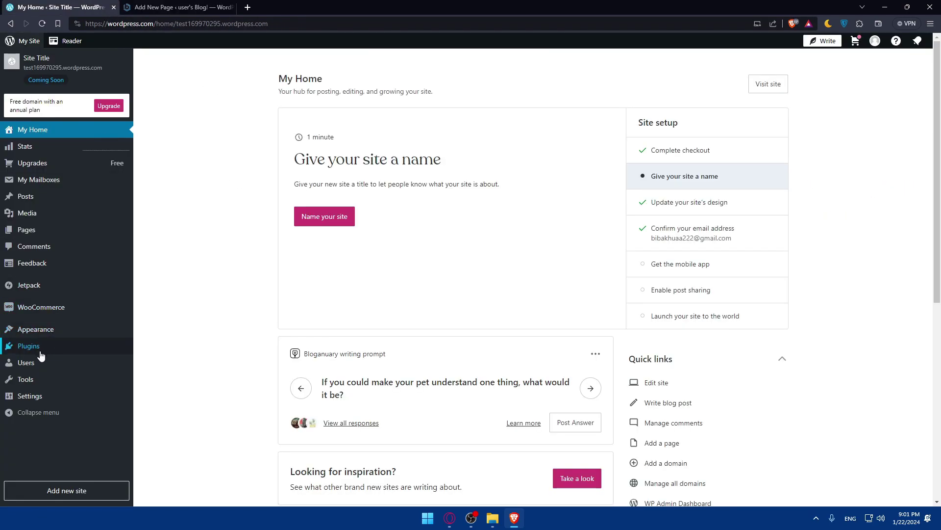
left_click(154, 332)
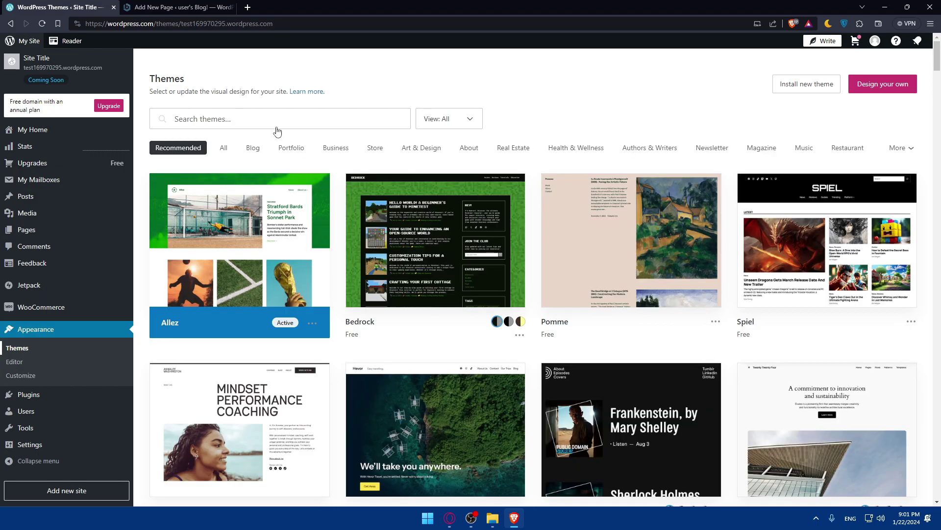
left_click(276, 119)
type("f")
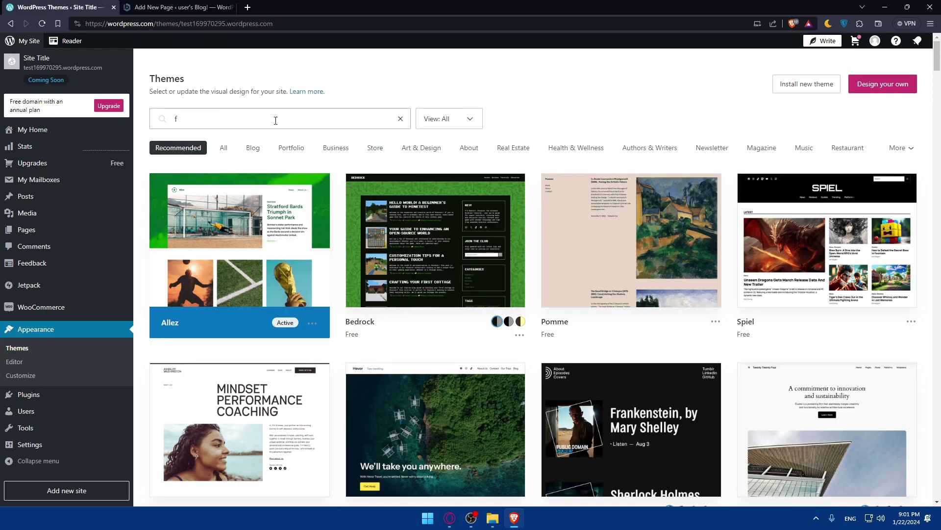
type("qa")
key("BackSpace")
key("BackSpace")
type("aq")
mouse_move(301, 224)
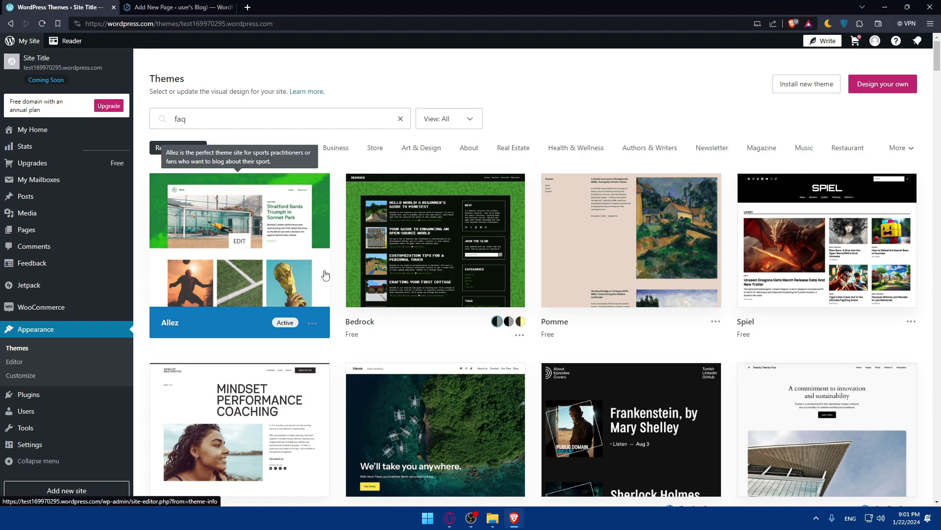
left_click(288, 120)
key("Return")
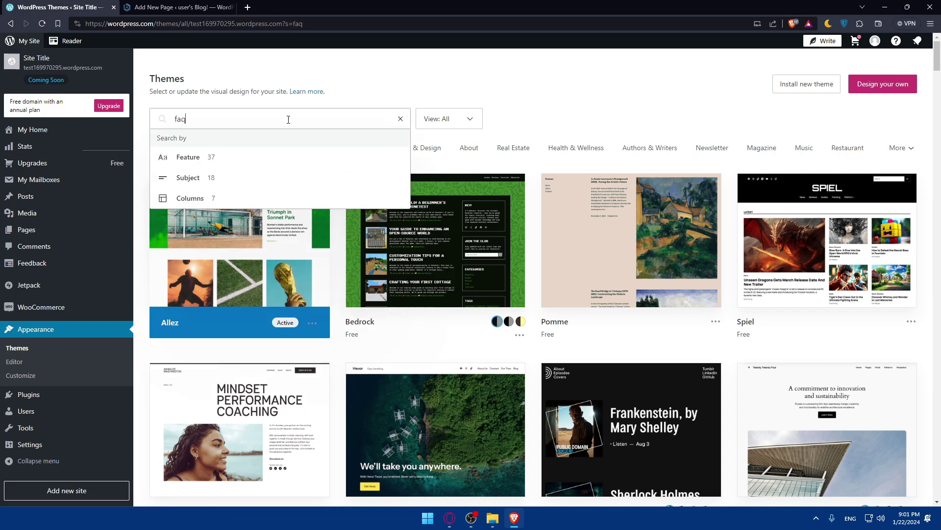